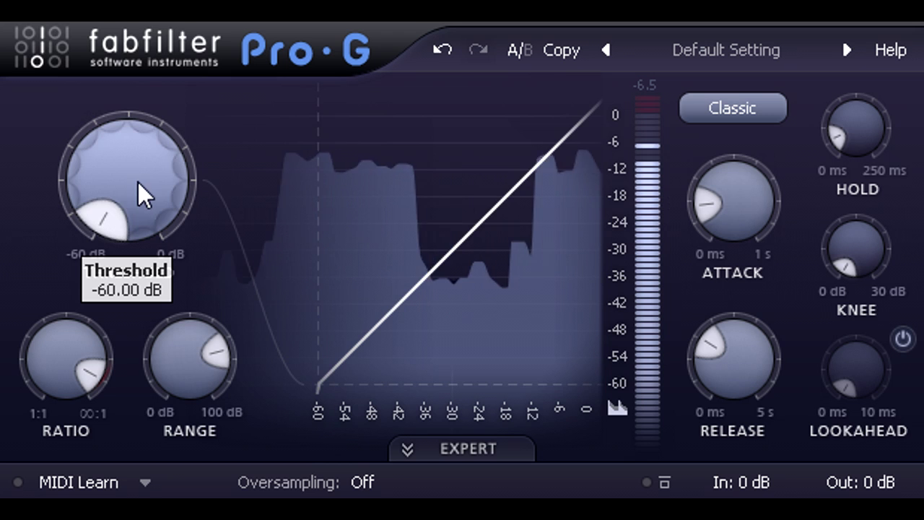
# Drag the gate threshold from -60 dB up to about -31 dB
pyautogui.moveTo(138, 181); pyautogui.dragTo(139, 3)
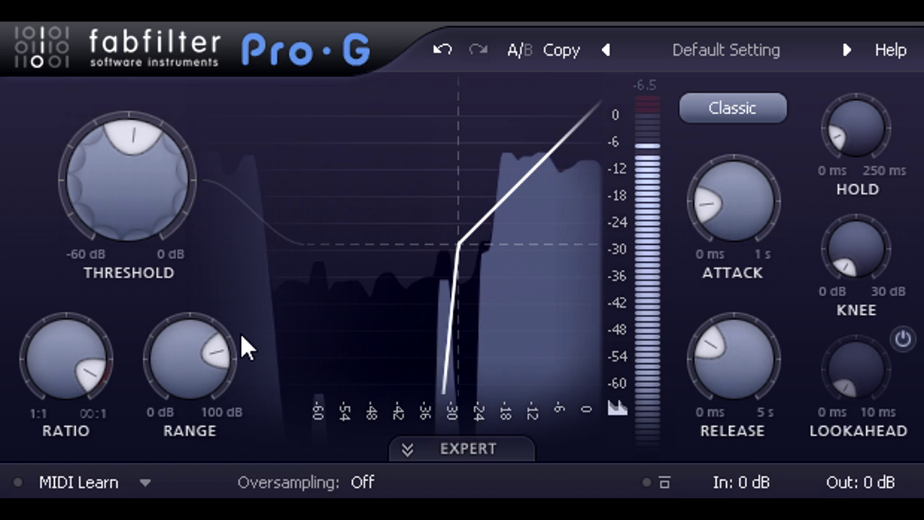
# Sweep the ratio to 100:1, down to about 1.46:1, then settle it near 11:1
pyautogui.moveTo(175, 343)
pyautogui.moveTo(52, 356)
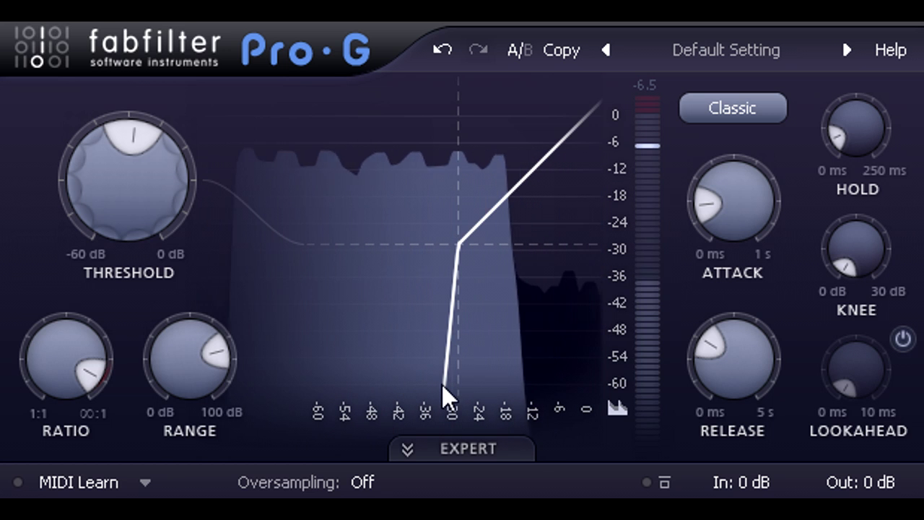
pyautogui.moveTo(65, 348); pyautogui.dragTo(60, 252)
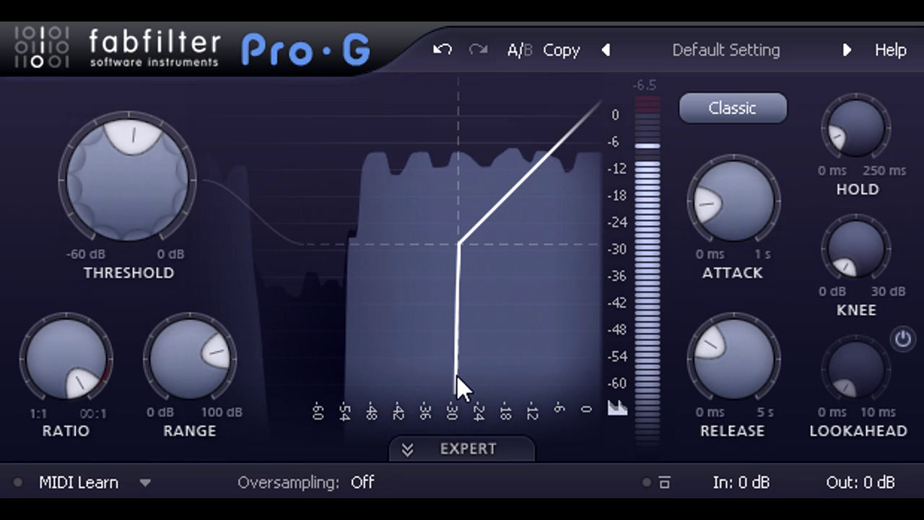
pyautogui.moveTo(62, 334)
pyautogui.moveTo(62, 334); pyautogui.dragTo(51, 372)
pyautogui.moveTo(56, 440); pyautogui.dragTo(56, 500)
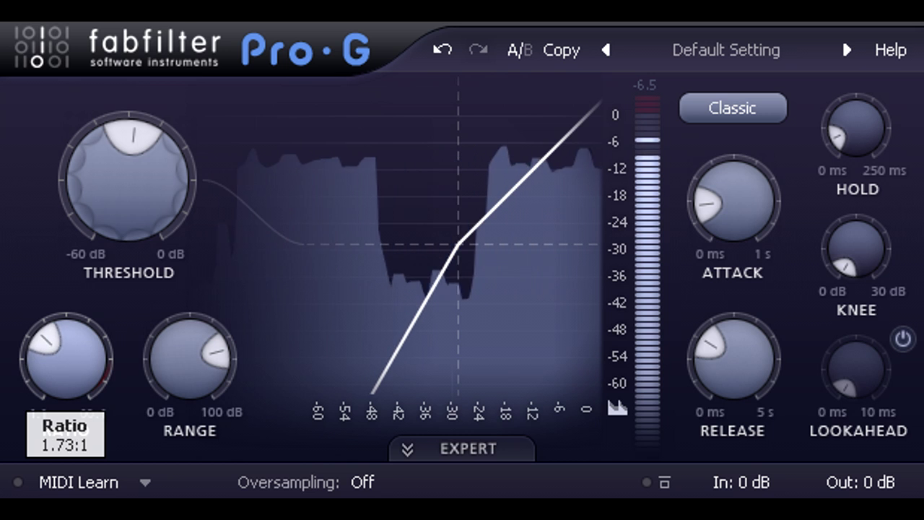
pyautogui.moveTo(55, 452); pyautogui.dragTo(63, 365)
# Reduce the gate range to about 20 dB
pyautogui.moveTo(181, 360)
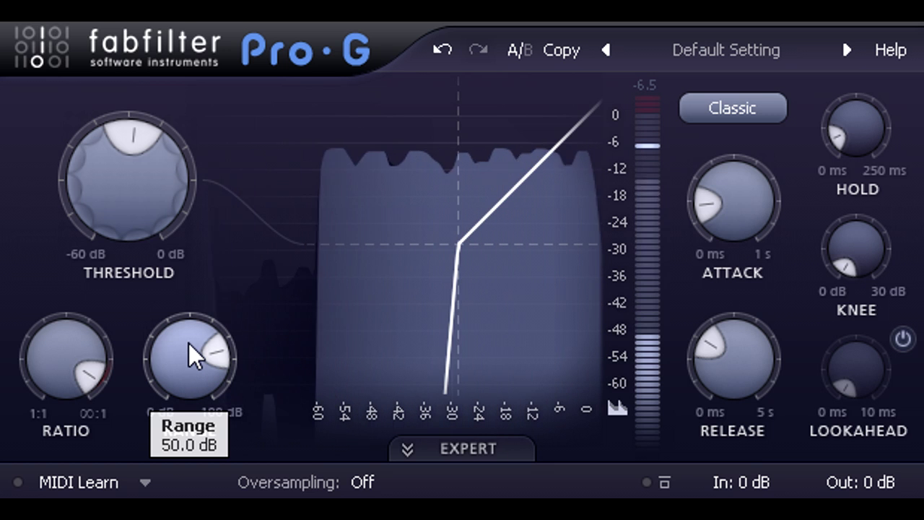
pyautogui.moveTo(188, 338); pyautogui.dragTo(178, 473)
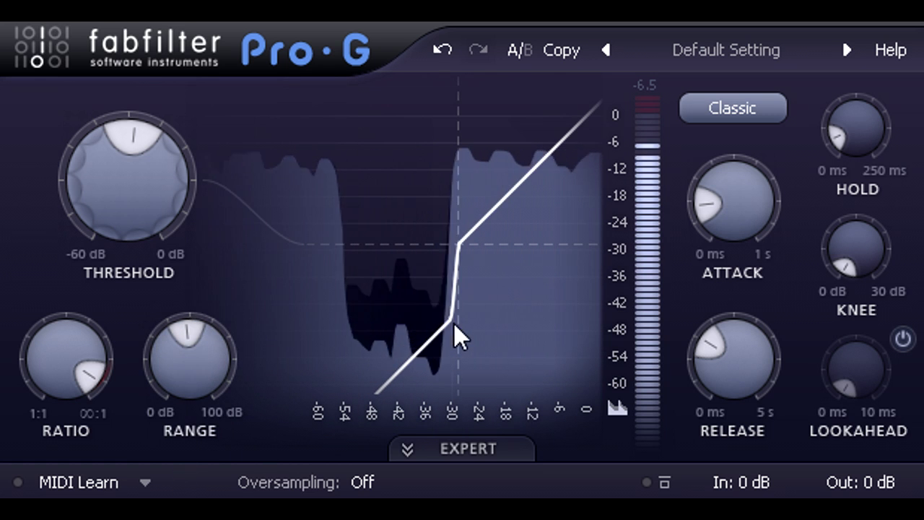
pyautogui.moveTo(224, 354)
pyautogui.mouseDown()
pyautogui.moveTo(210, 359)
pyautogui.moveTo(211, 375)
pyautogui.moveTo(212, 325)
pyautogui.moveTo(212, 343)
pyautogui.mouseUp()
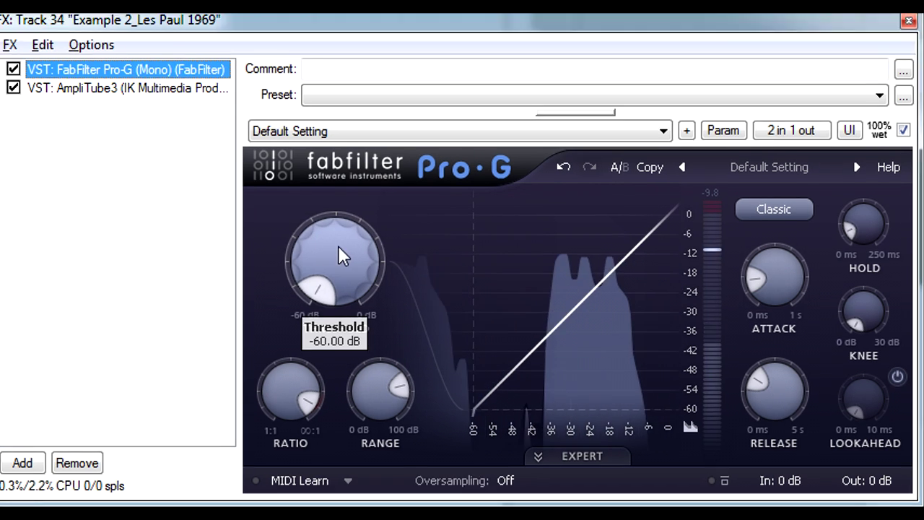
# Set the threshold to about -43.76 dB and switch the gate style to Guitar
pyautogui.moveTo(339, 249); pyautogui.dragTo(357, 168)
pyautogui.moveTo(145, 40); pyautogui.dragTo(147, 46)
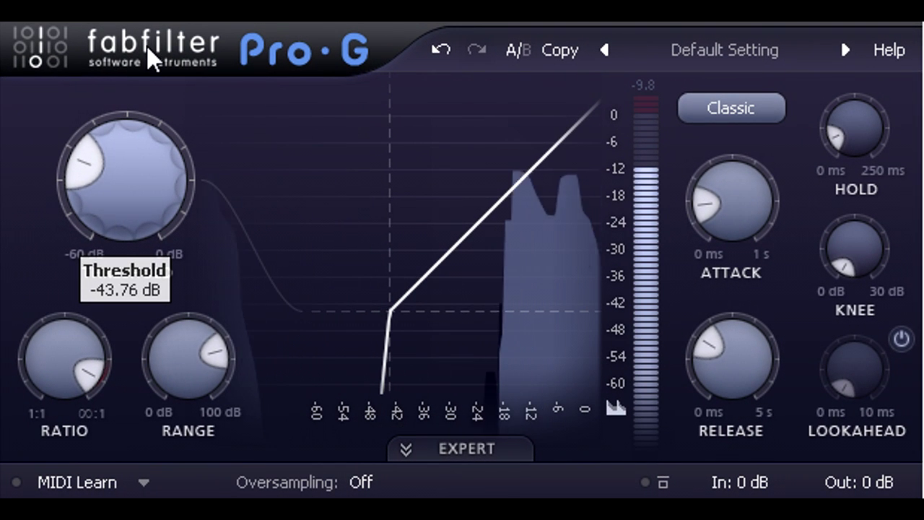
pyautogui.click(773, 122)
pyautogui.click(767, 246)
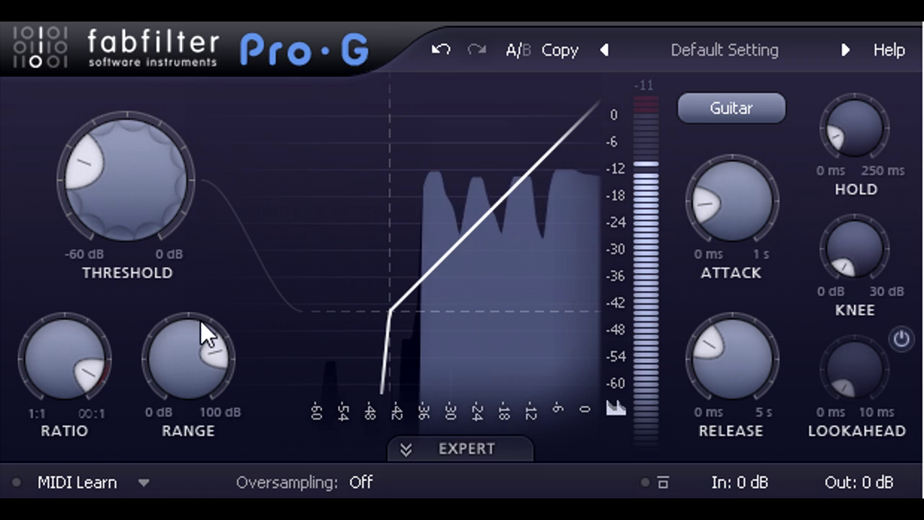
# Lower the ratio to about 3.8:1 and nudge the threshold up to about -42 dB
pyautogui.moveTo(53, 350); pyautogui.dragTo(58, 412)
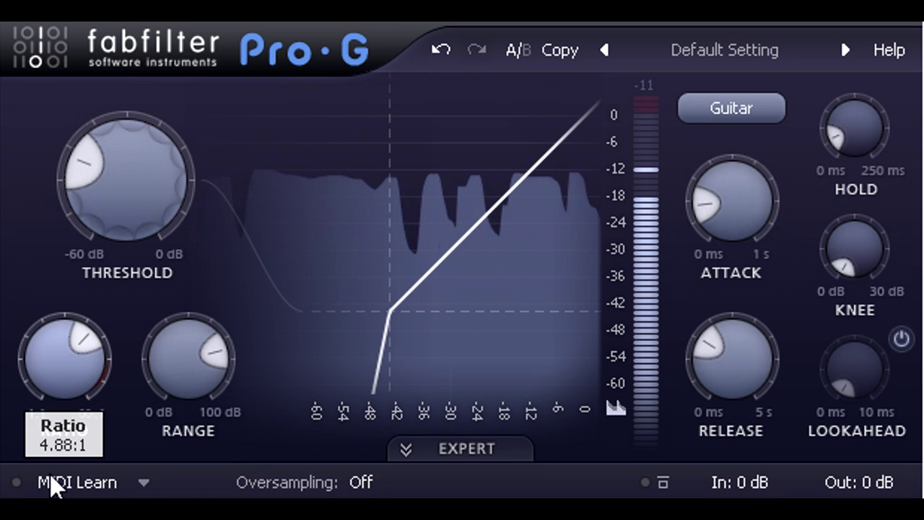
pyautogui.moveTo(49, 497); pyautogui.dragTo(49, 511)
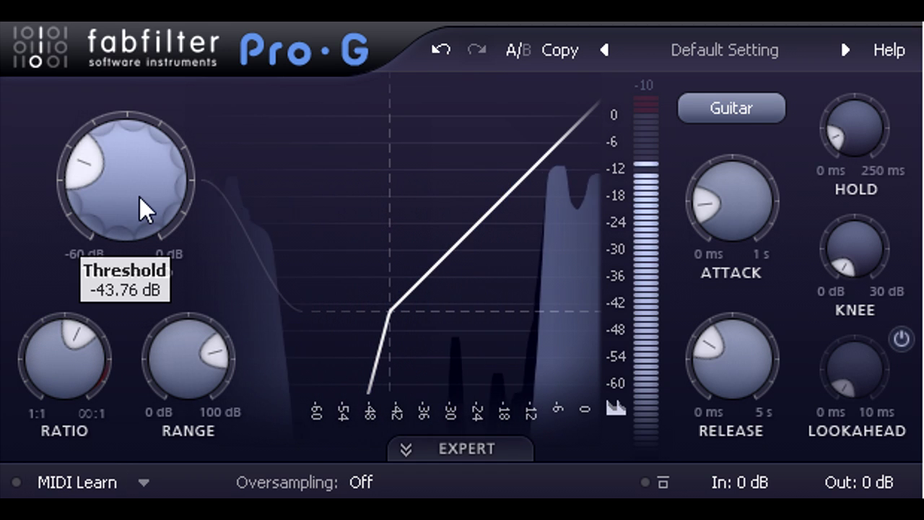
pyautogui.moveTo(140, 204); pyautogui.dragTo(148, 186)
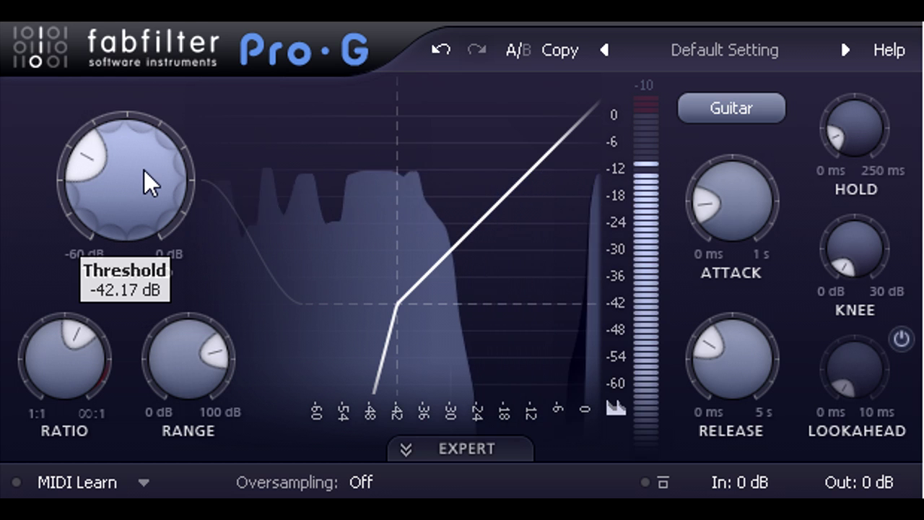
# Choose Vocal from the gate style list
pyautogui.click(747, 132)
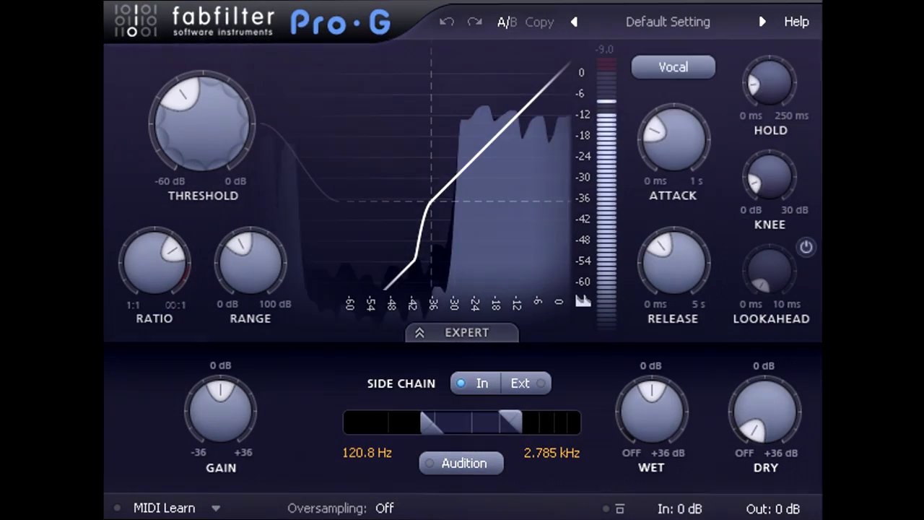
pyautogui.click(683, 65)
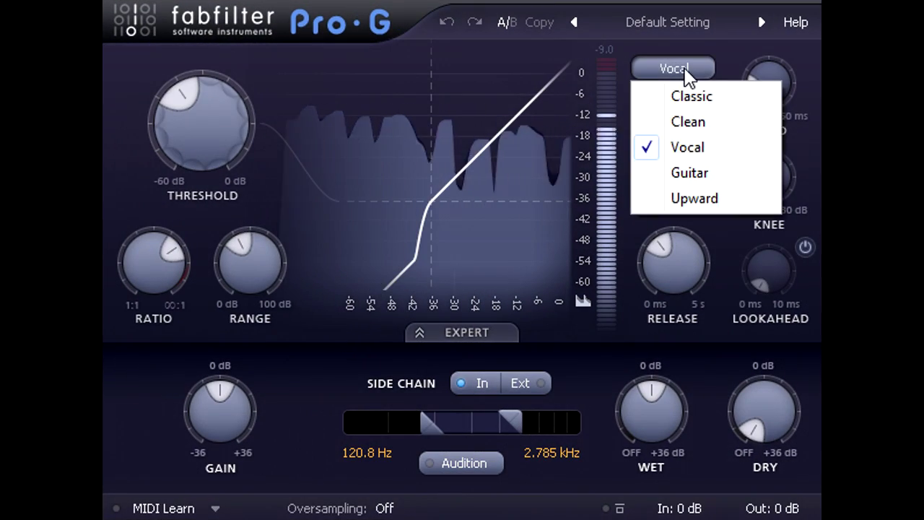
pyautogui.click(716, 149)
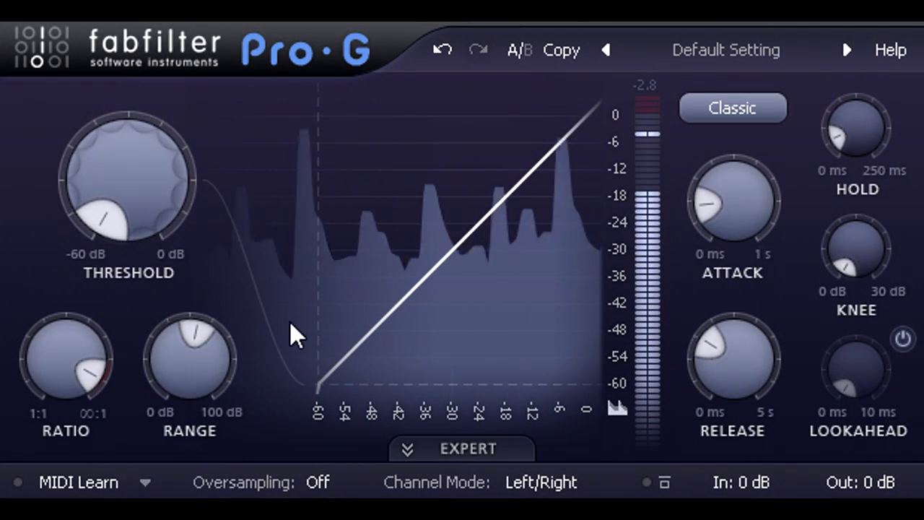
# Set attack to about 0.08 ms, release to about 190 ms, and the threshold near -25 dB
pyautogui.moveTo(149, 182); pyautogui.dragTo(148, 0)
pyautogui.moveTo(741, 192)
pyautogui.moveTo(741, 192); pyautogui.dragTo(745, 254)
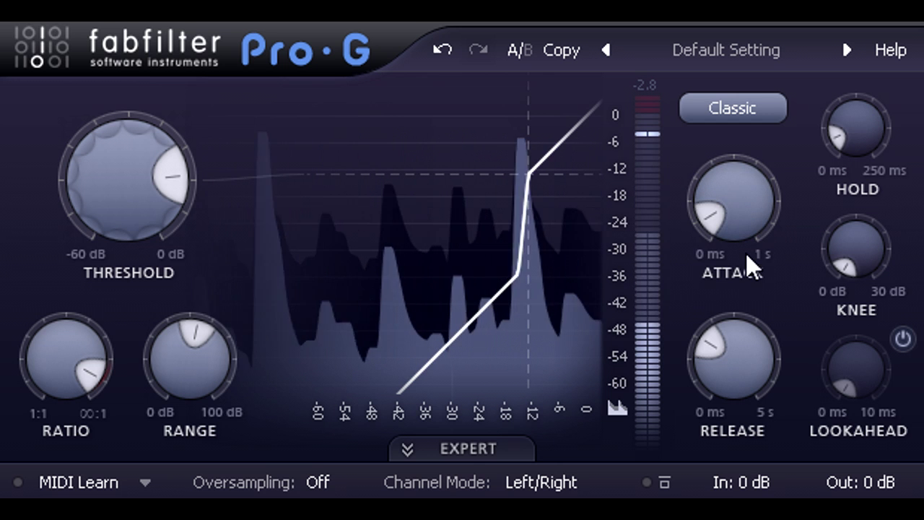
pyautogui.moveTo(747, 331); pyautogui.dragTo(748, 313)
pyautogui.moveTo(130, 183)
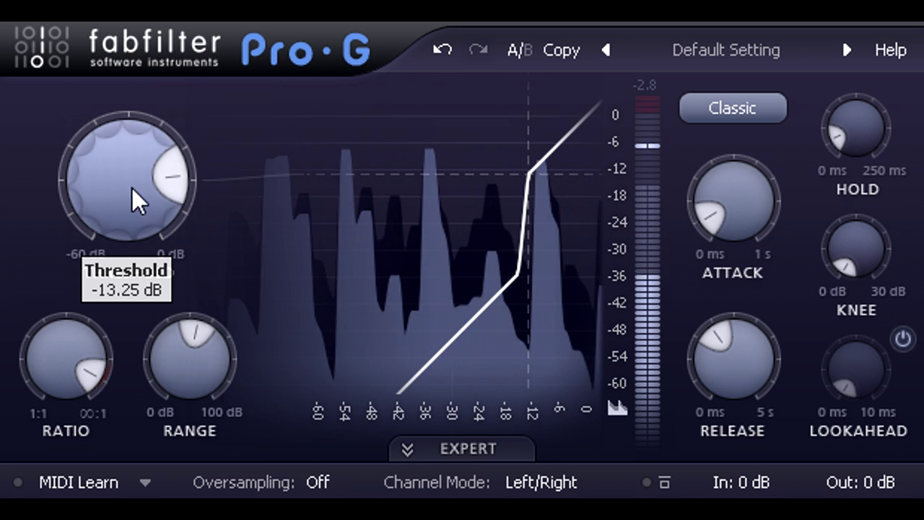
pyautogui.moveTo(131, 183); pyautogui.dragTo(128, 353)
# In the expert section, pull down the side-chain upper cutoff and turn off Audition
pyautogui.click(457, 449)
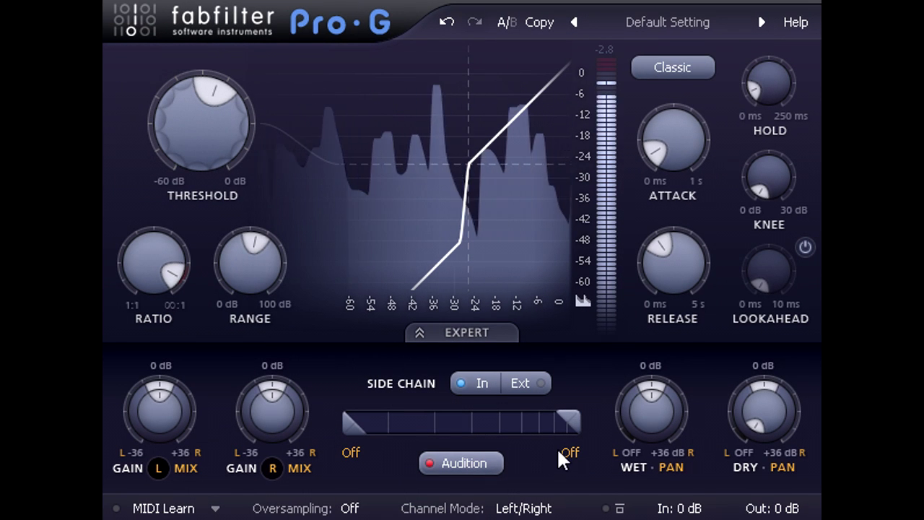
pyautogui.moveTo(572, 416); pyautogui.dragTo(504, 436)
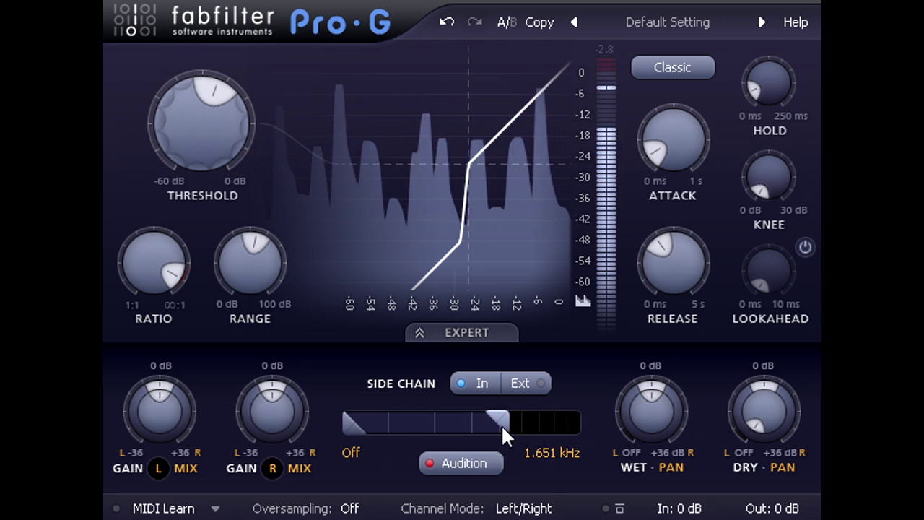
pyautogui.click(470, 455)
# Set the threshold to about -28 dB, side-chain cutoff to about 809 Hz, and enable lookahead
pyautogui.moveTo(240, 167); pyautogui.dragTo(213, 161)
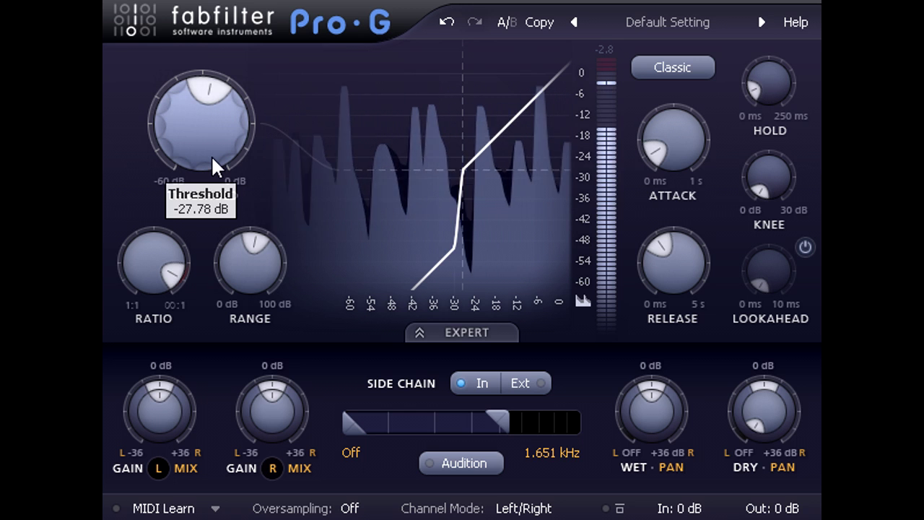
pyautogui.moveTo(212, 159); pyautogui.dragTo(212, 165)
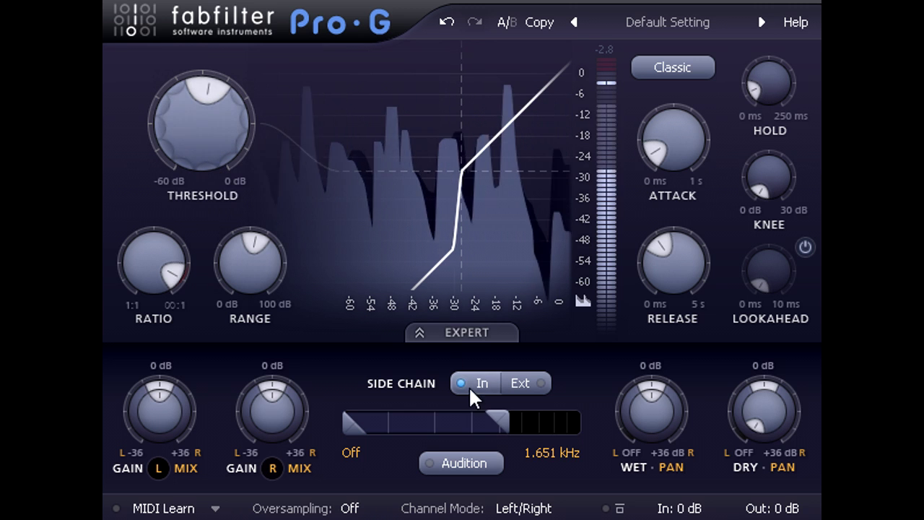
pyautogui.moveTo(489, 416); pyautogui.dragTo(490, 415)
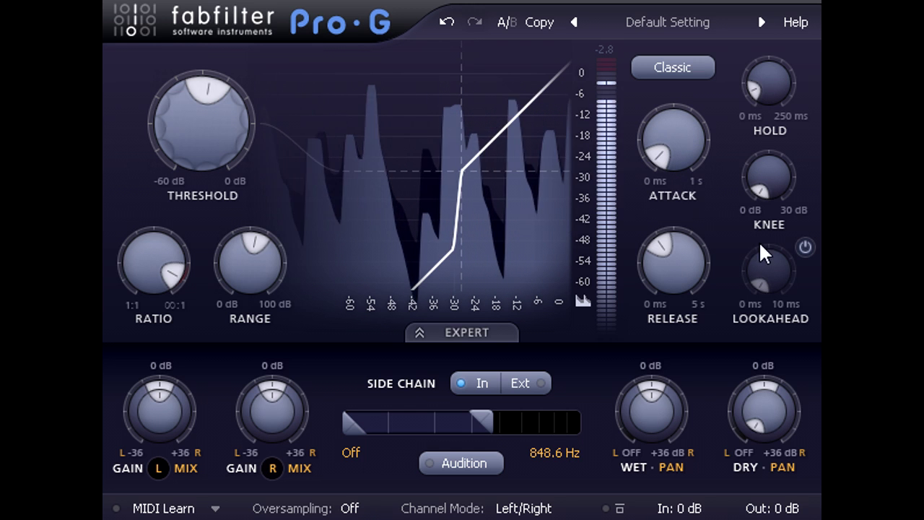
pyautogui.click(803, 248)
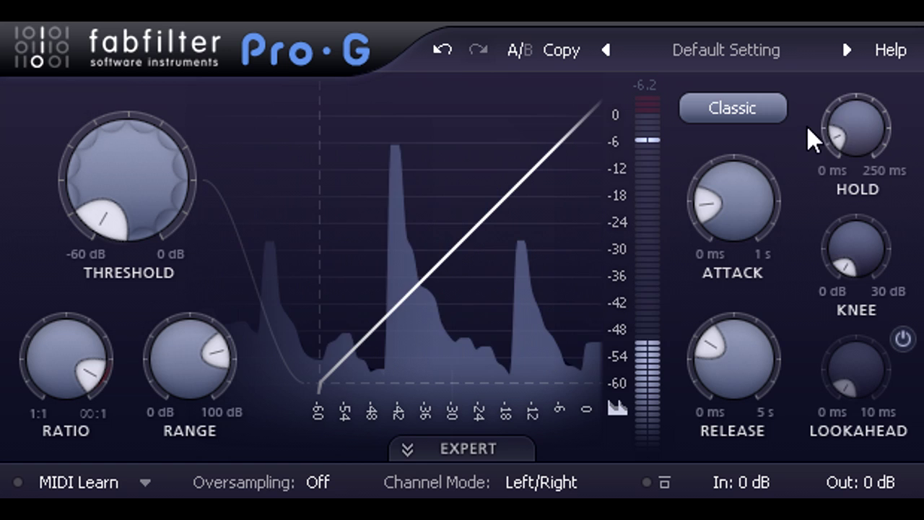
# Keep the Classic style, raise the threshold from -60 dB, and set the attack to 0 ms
pyautogui.click(776, 113)
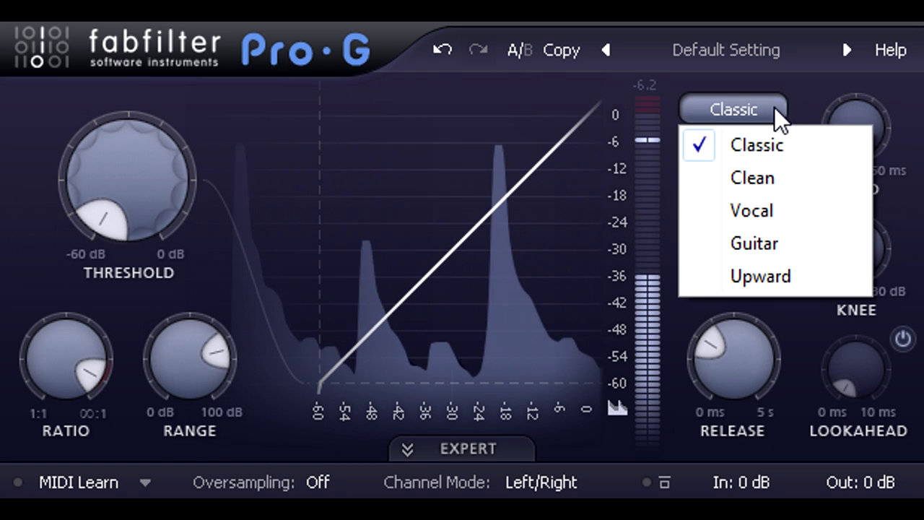
pyautogui.click(775, 152)
pyautogui.moveTo(138, 187); pyautogui.dragTo(317, 25)
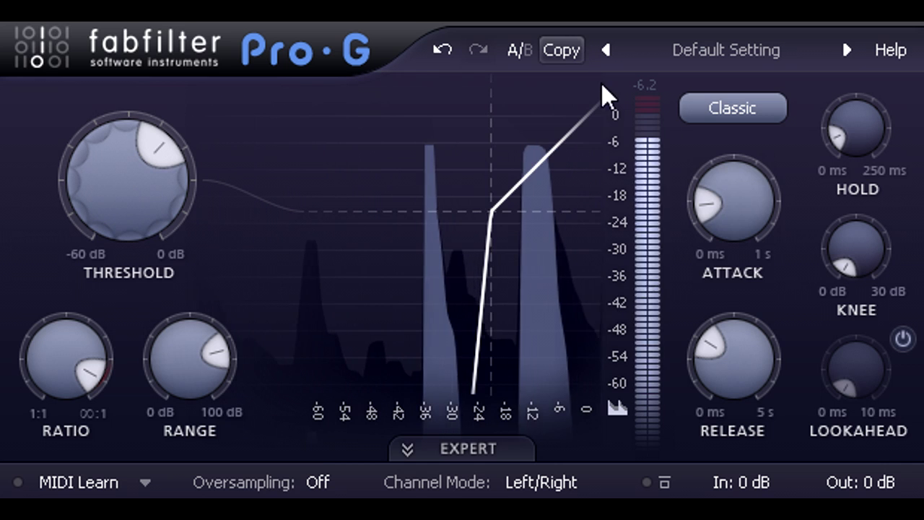
pyautogui.moveTo(743, 204); pyautogui.dragTo(752, 114)
pyautogui.moveTo(743, 202); pyautogui.dragTo(745, 366)
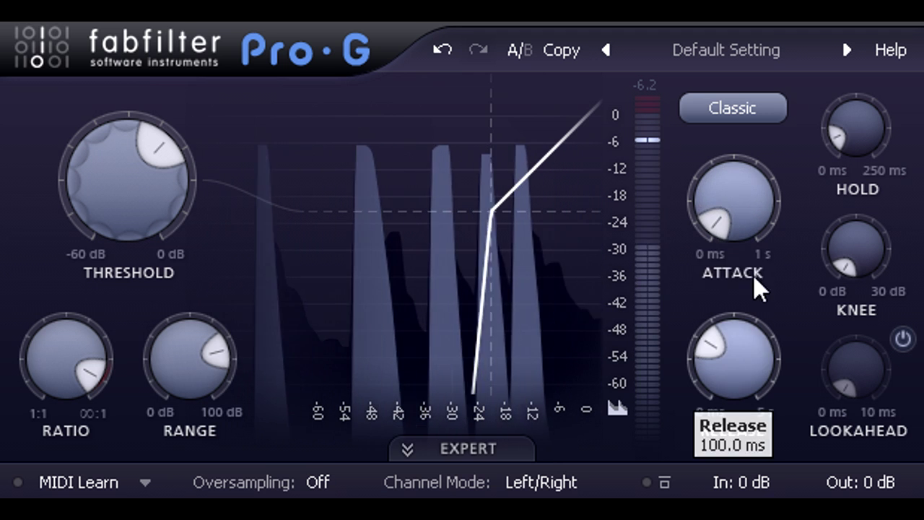
pyautogui.moveTo(748, 181); pyautogui.dragTo(749, 205)
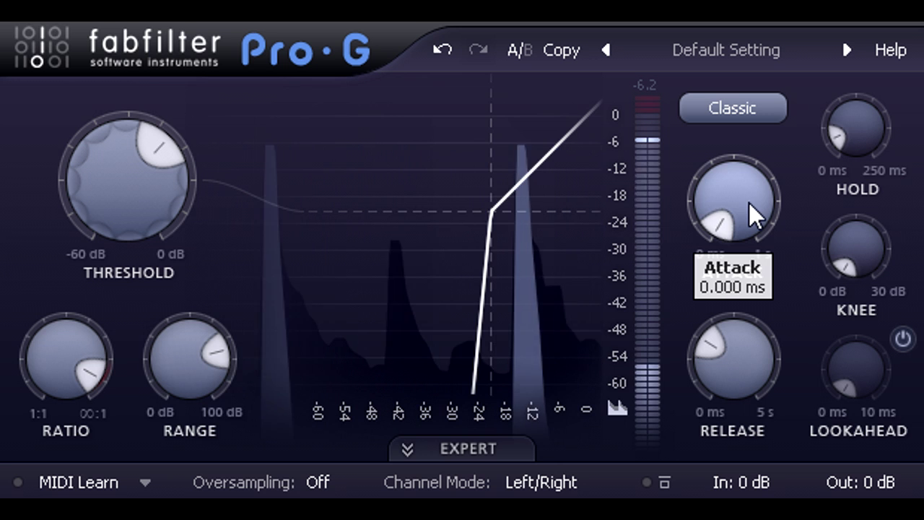
# Adjust the range, lower the ratio to about 1.8:1, and soften the knee to about 16 dB
pyautogui.moveTo(187, 337)
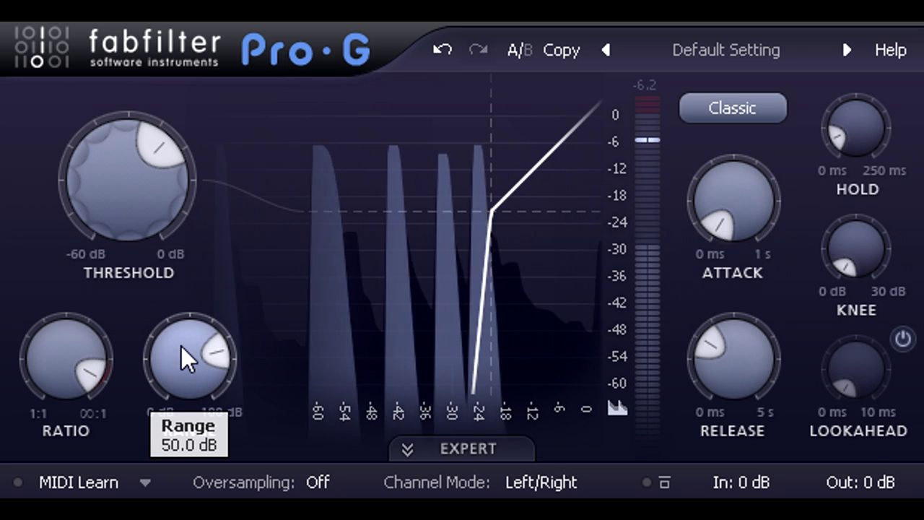
pyautogui.moveTo(181, 347); pyautogui.dragTo(190, 229)
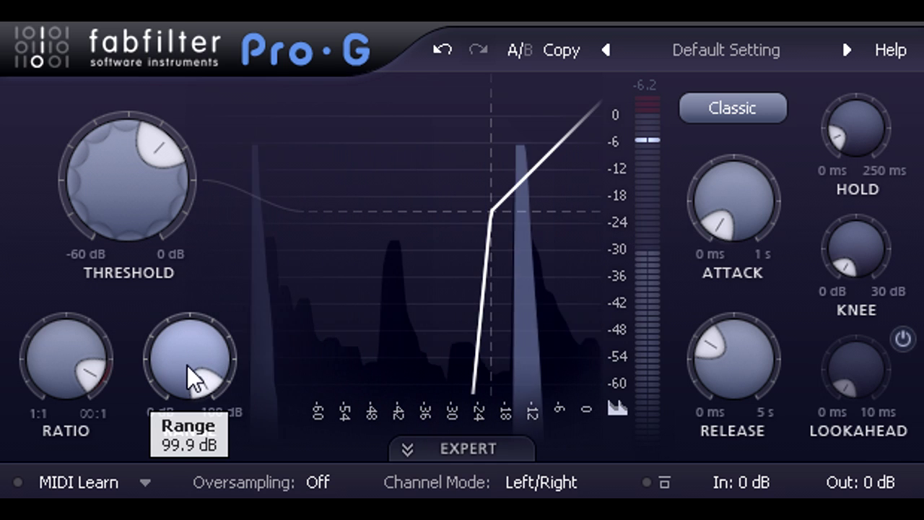
pyautogui.moveTo(69, 357); pyautogui.dragTo(83, 275)
pyautogui.moveTo(859, 249); pyautogui.dragTo(837, 267)
# Set the side-chain low cut to about 224 Hz and scroll the threshold to about -23 dB
pyautogui.click(485, 452)
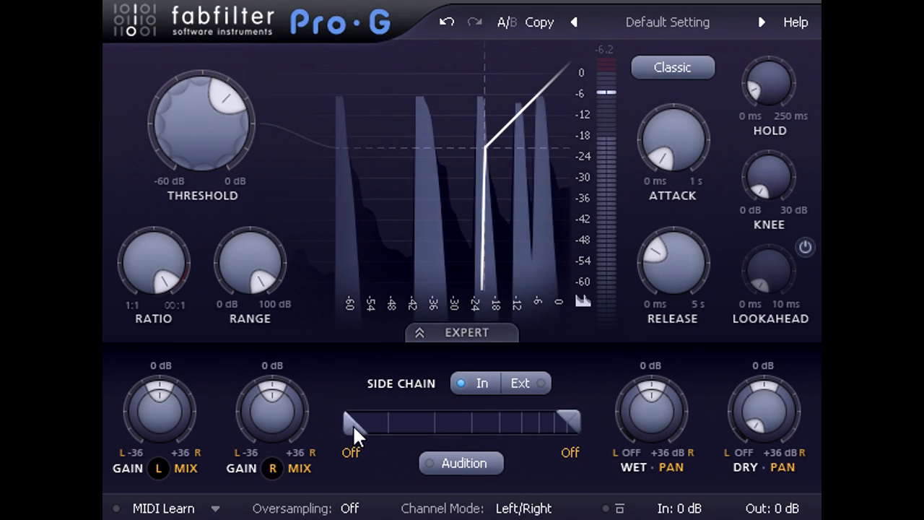
pyautogui.moveTo(357, 424); pyautogui.dragTo(438, 425)
pyautogui.scroll(-1, 212, 165)
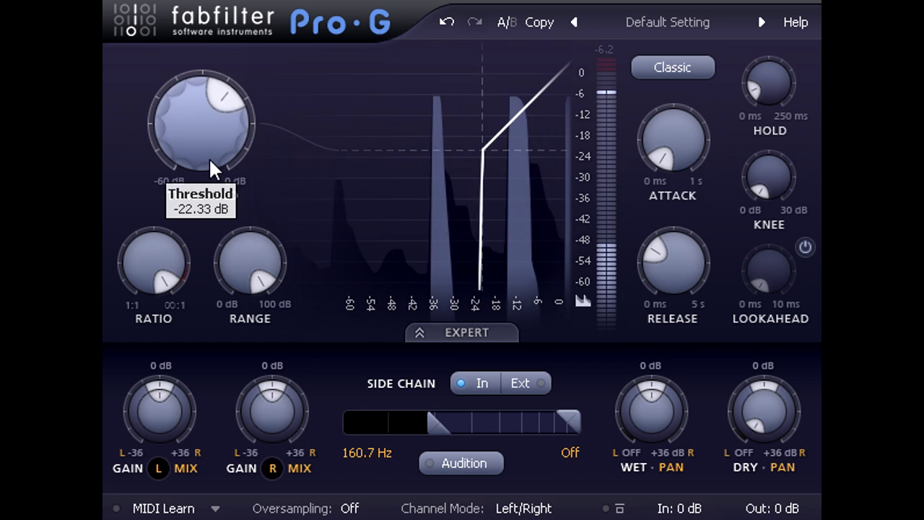
pyautogui.scroll(-1, 208, 162)
pyautogui.moveTo(424, 426); pyautogui.dragTo(437, 421)
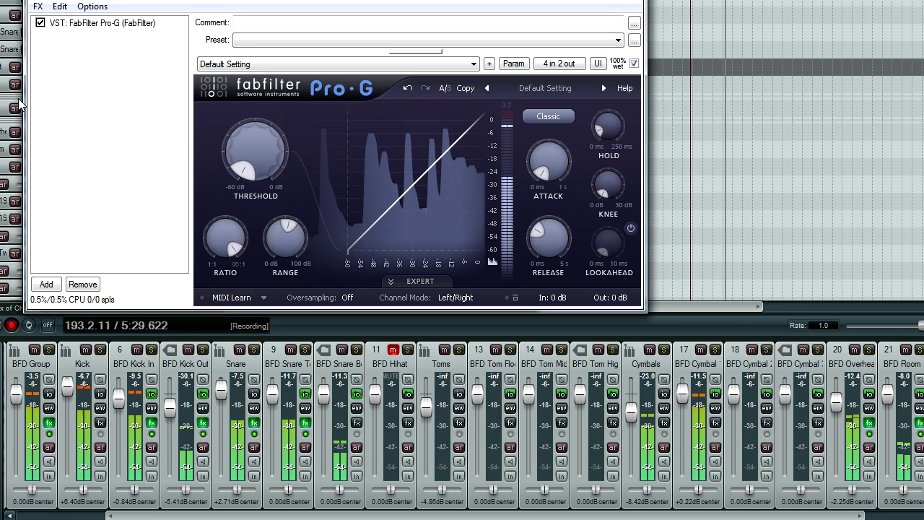
# Route the Kick In send into channels 3/4 of BFD Kick Out
pyautogui.click(151, 395)
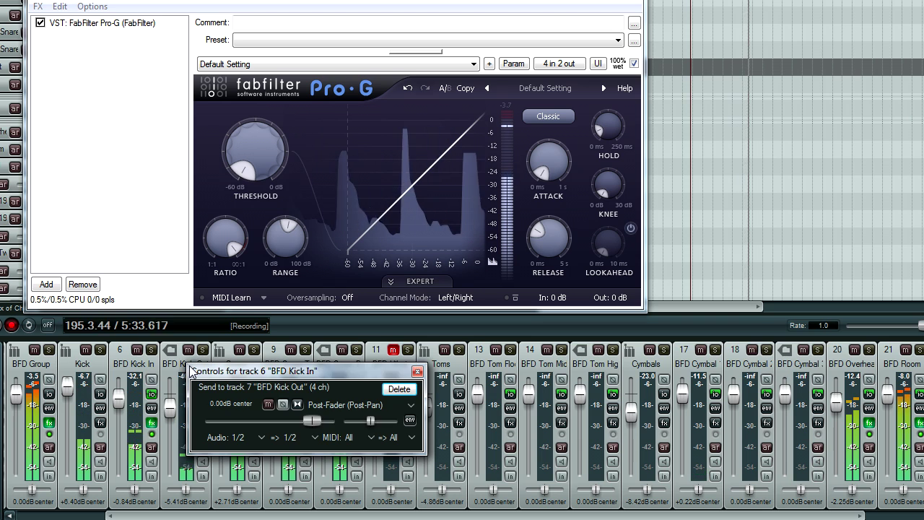
pyautogui.click(290, 436)
pyautogui.click(325, 351)
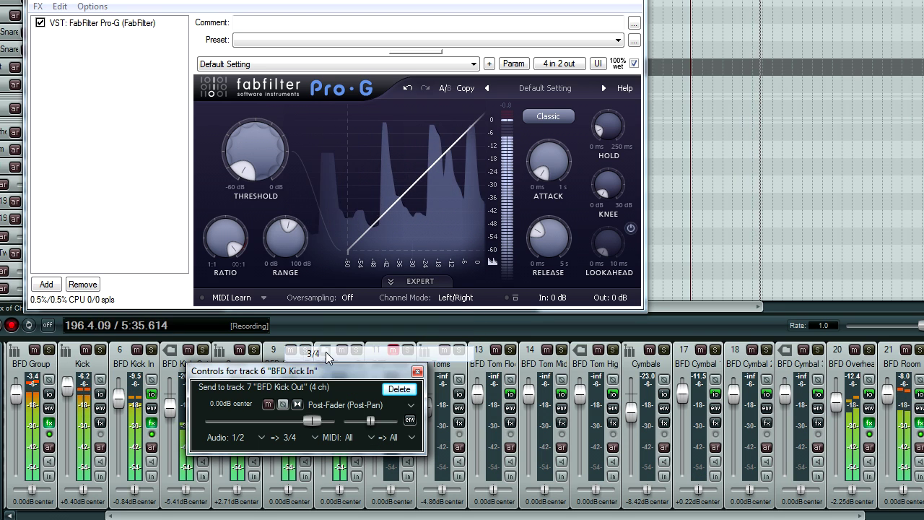
# Key the gate from the external side-chain: threshold about -36 dB, hold 11 ms, release 127 ms
pyautogui.click(418, 281)
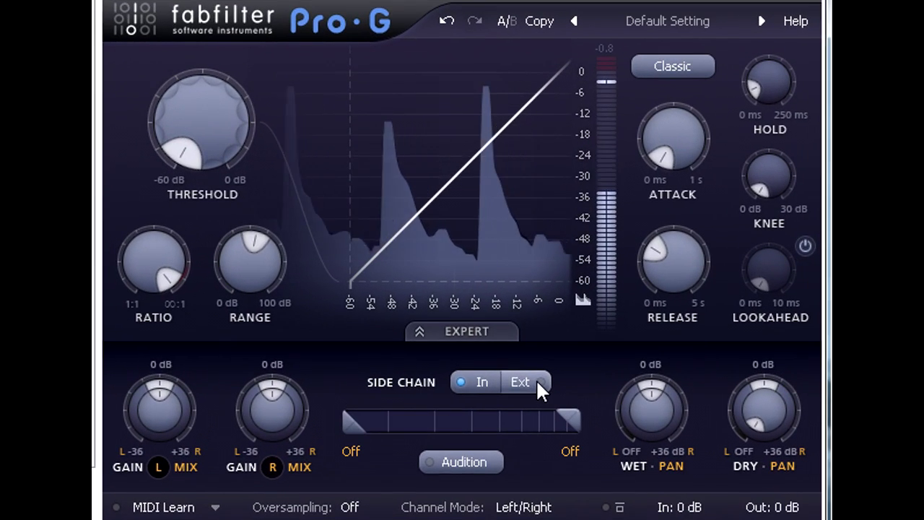
pyautogui.click(492, 344)
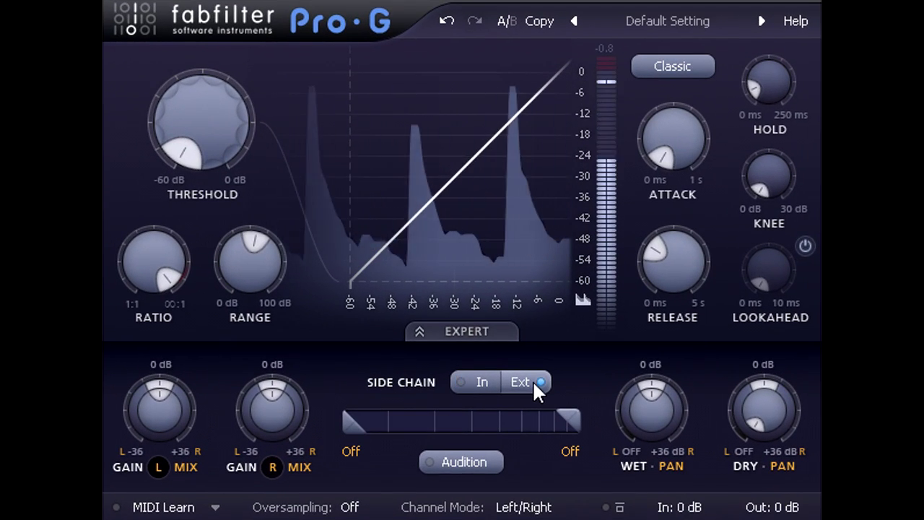
pyautogui.moveTo(202, 120); pyautogui.dragTo(205, 0)
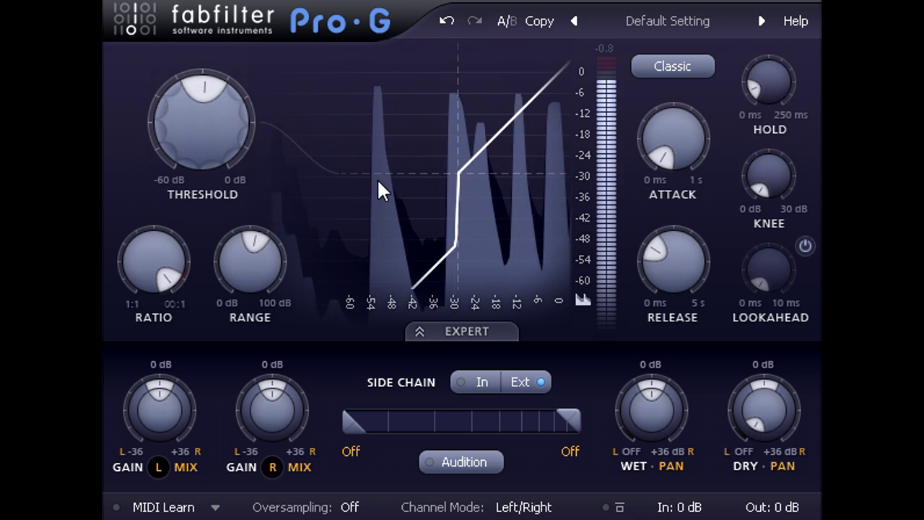
pyautogui.moveTo(687, 293); pyautogui.dragTo(635, 324)
pyautogui.moveTo(782, 107); pyautogui.dragTo(783, 31)
pyautogui.moveTo(687, 261); pyautogui.dragTo(688, 220)
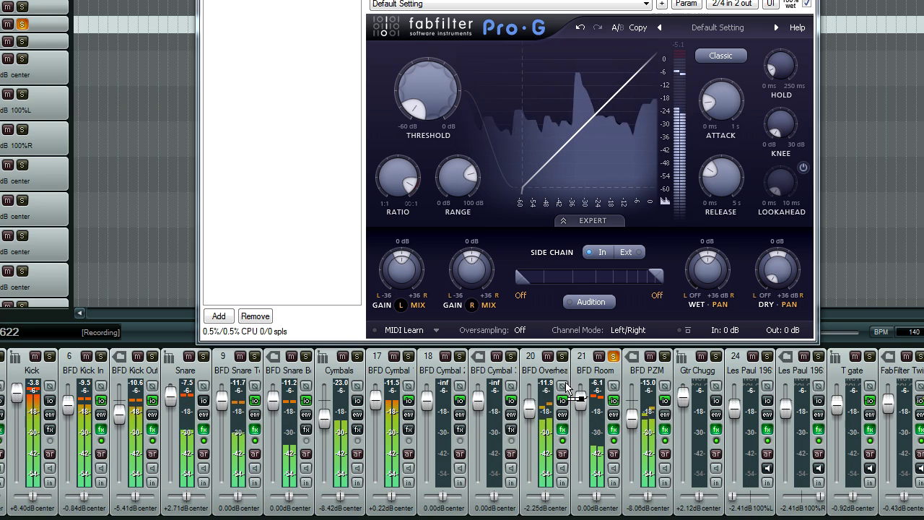
# Create a send from Snare to BFD Room feeding channels 3/4
pyautogui.moveTo(591, 372); pyautogui.dragTo(591, 374)
pyautogui.click(660, 440)
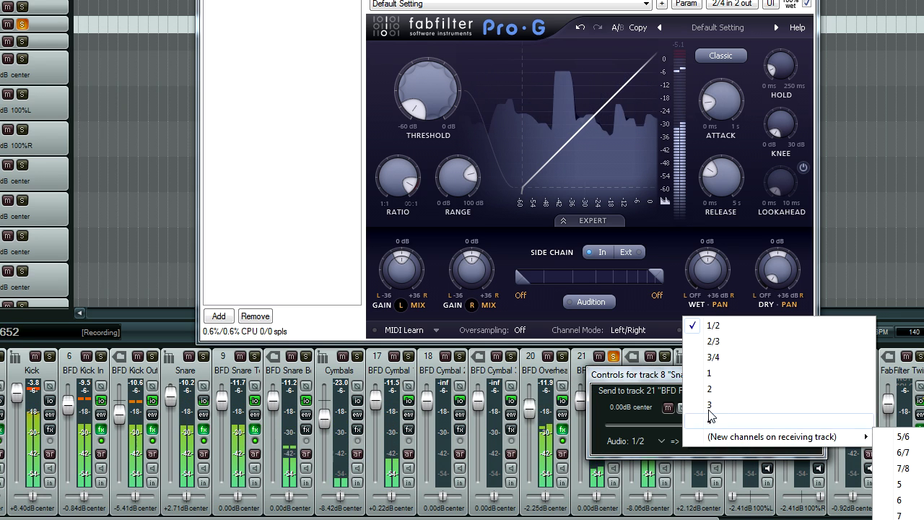
pyautogui.click(719, 359)
# Key the room gate externally with threshold about -18.4 dB, hold 212 ms, release 685 ms
pyautogui.click(628, 255)
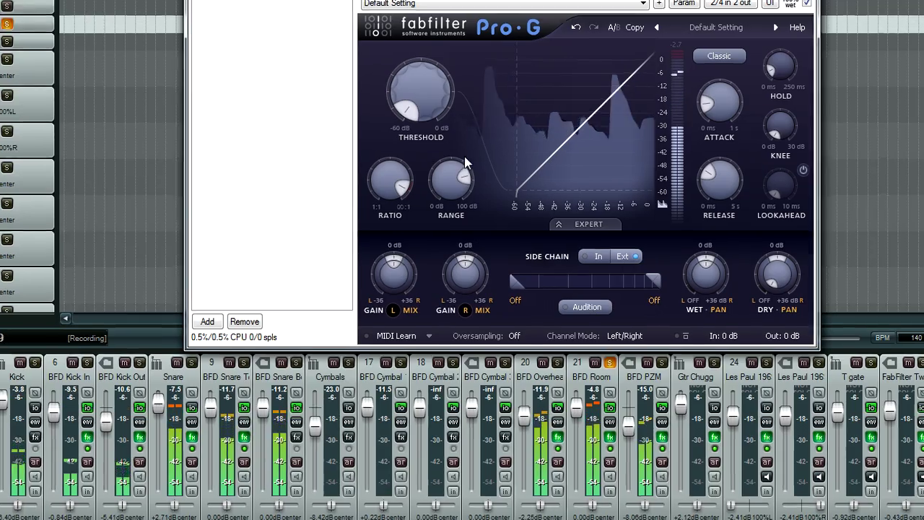
pyautogui.moveTo(420, 92); pyautogui.dragTo(420, 65)
pyautogui.moveTo(773, 76); pyautogui.dragTo(774, 59)
pyautogui.moveTo(686, 264); pyautogui.dragTo(686, 173)
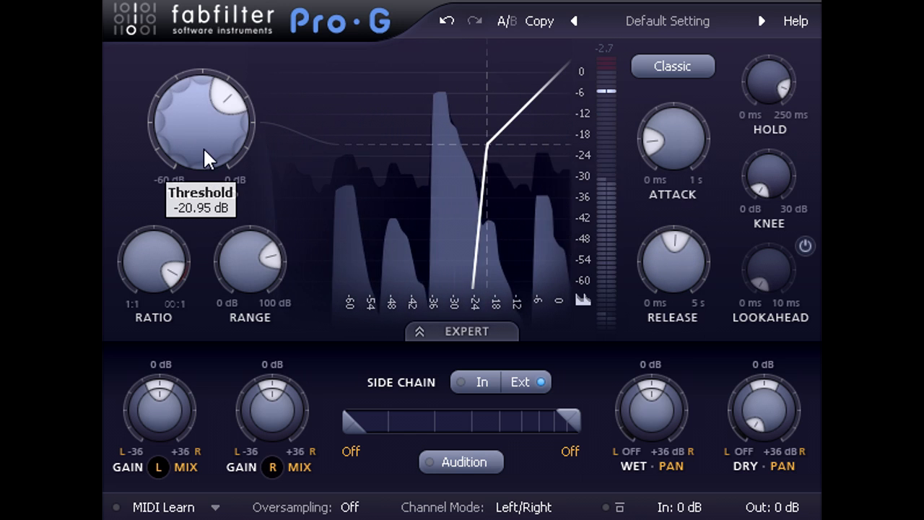
pyautogui.moveTo(203, 147); pyautogui.dragTo(202, 119)
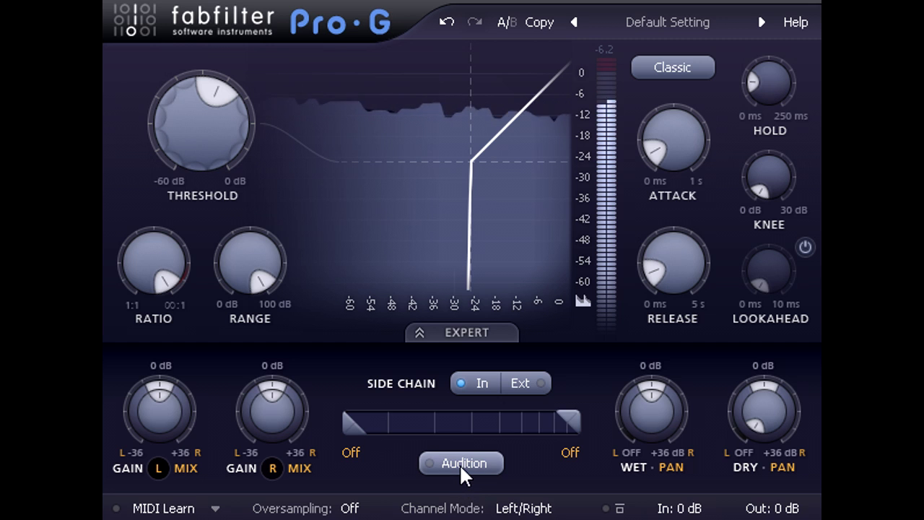
# Audition the key signal, then refine threshold to about -26.6 dB, release 237 ms, hold 31 ms
pyautogui.click(459, 466)
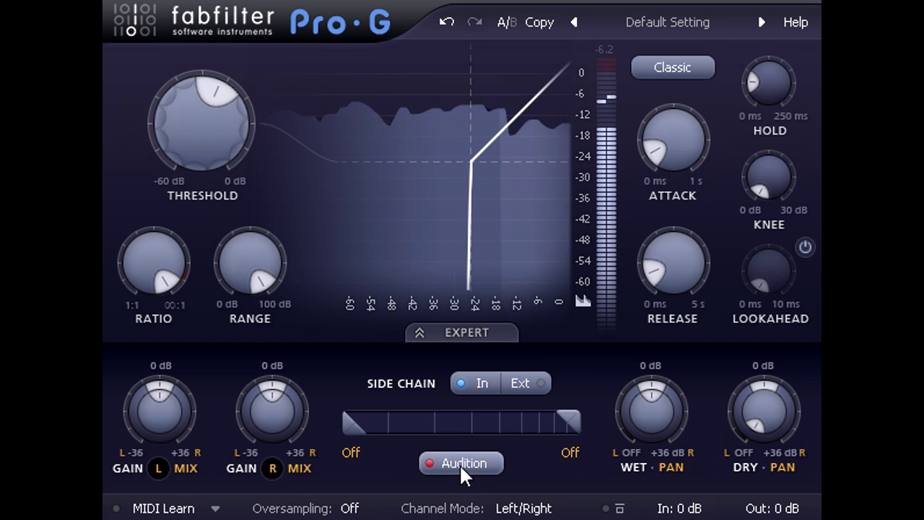
pyautogui.click(519, 384)
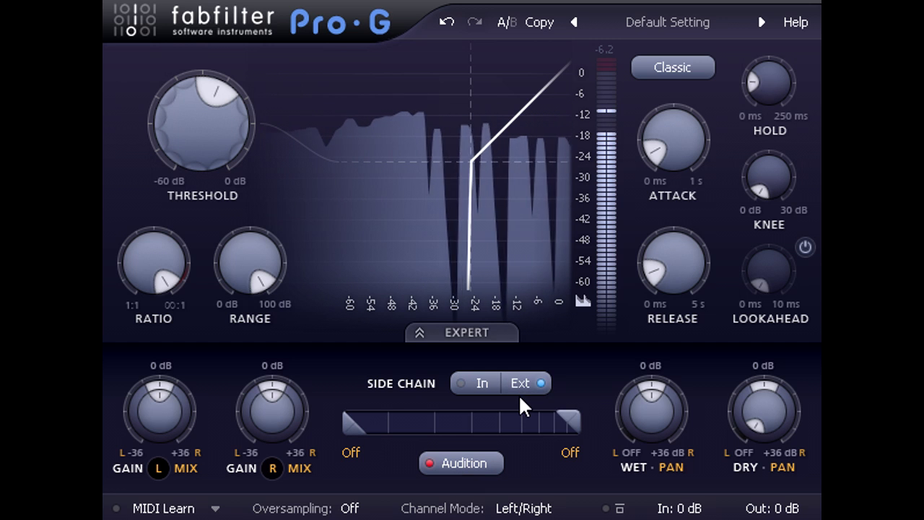
pyautogui.click(462, 462)
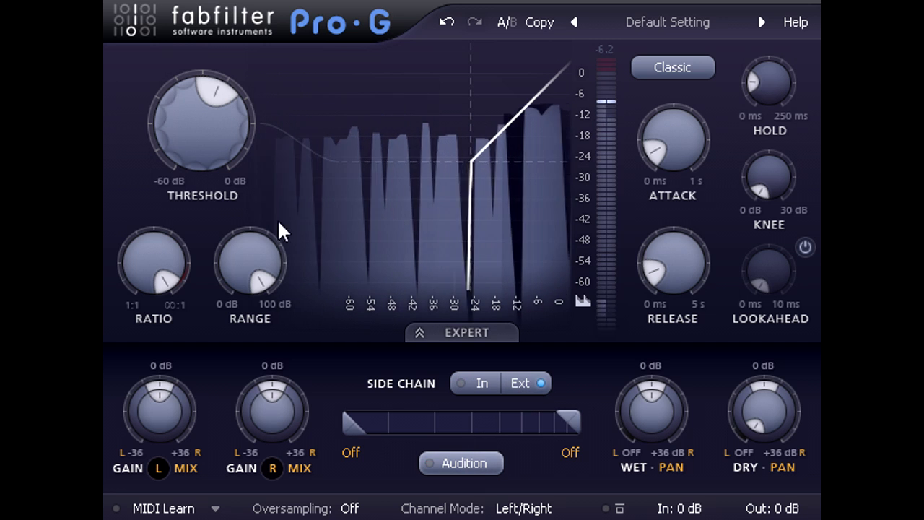
pyautogui.moveTo(190, 133); pyautogui.dragTo(200, 151)
pyautogui.moveTo(694, 250); pyautogui.dragTo(698, 177)
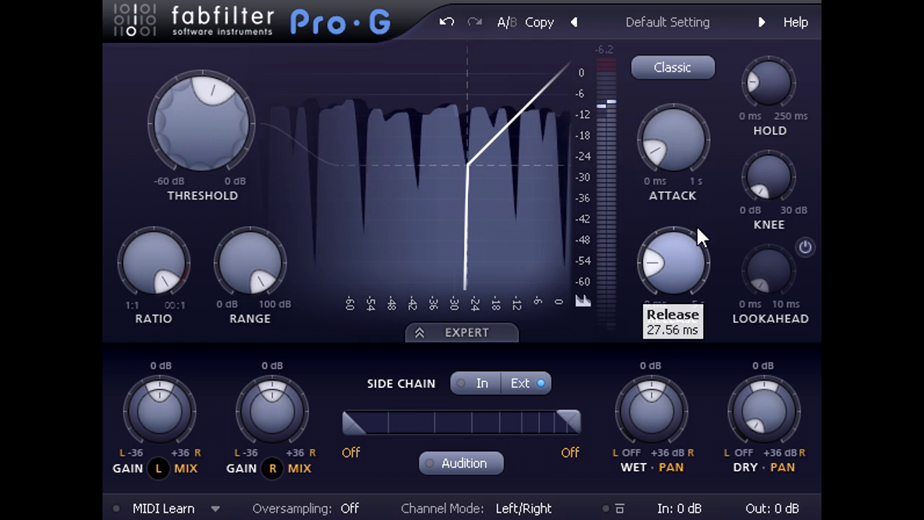
pyautogui.moveTo(759, 117); pyautogui.dragTo(781, 48)
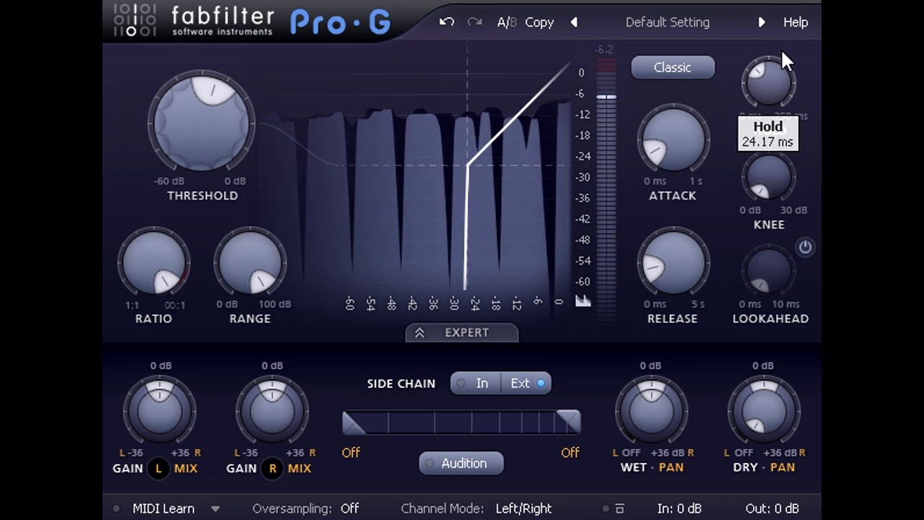
# Turn on Enable MIDI and select the C2 notes in the T gate MIDI item
pyautogui.click(214, 506)
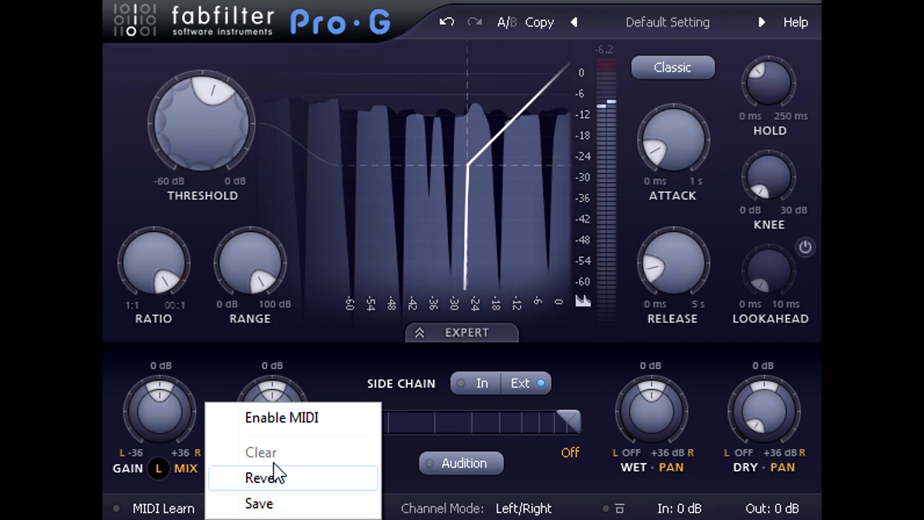
pyautogui.click(296, 420)
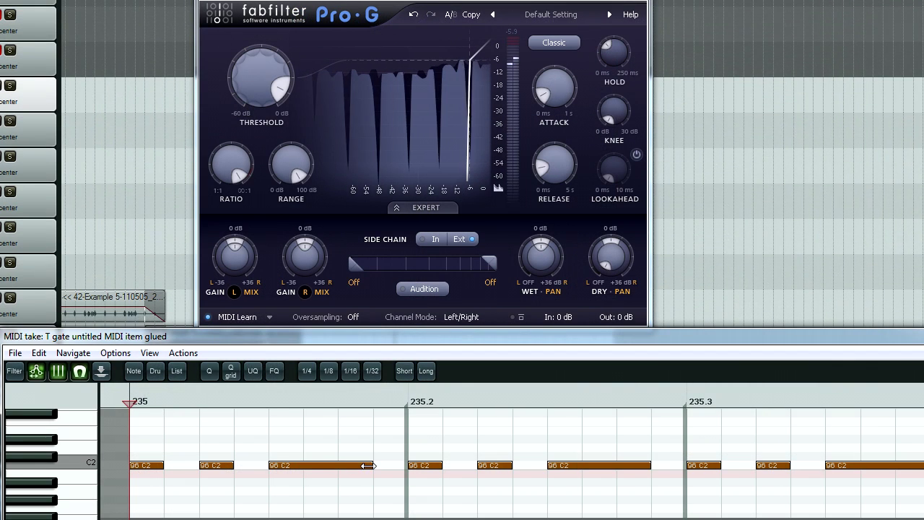
pyautogui.click(369, 465)
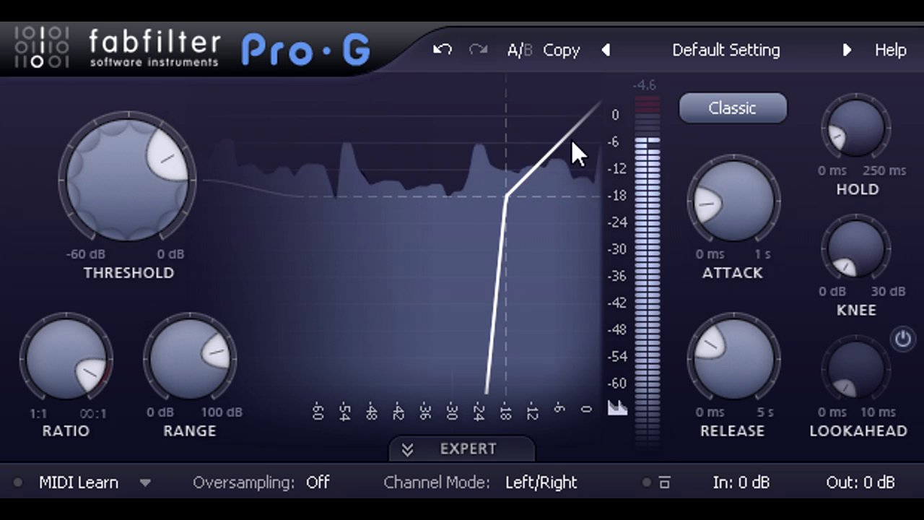
# Switch the gate style to Upward with threshold about -13.6 dB, range 5 dB, ratio 1.37:1
pyautogui.click(766, 114)
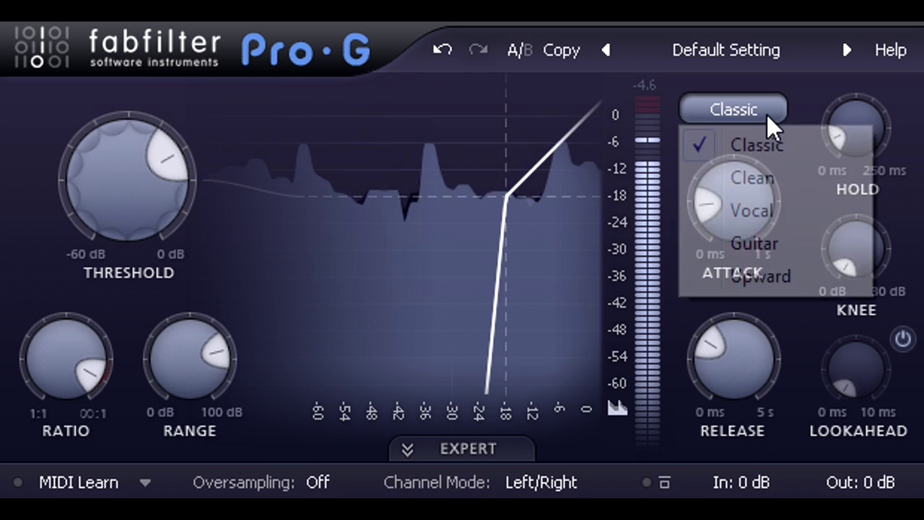
pyautogui.click(796, 277)
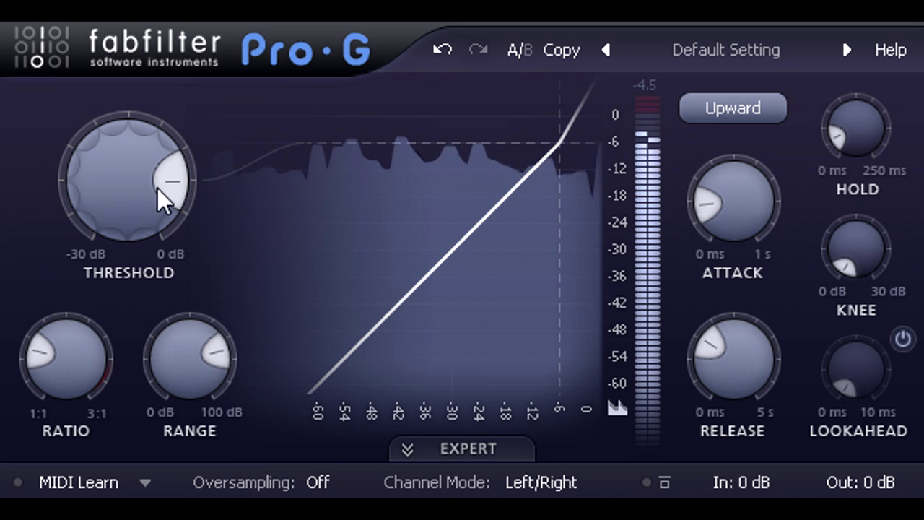
pyautogui.moveTo(121, 190)
pyautogui.moveTo(121, 189); pyautogui.dragTo(85, 392)
pyautogui.moveTo(85, 391)
pyautogui.moveTo(183, 368); pyautogui.dragTo(183, 424)
pyautogui.moveTo(82, 403); pyautogui.dragTo(82, 441)
# Set attack to about 0.004 ms, release 284 ms, knee 6 dB and threshold -11.3 dB, and lower the input level
pyautogui.moveTo(154, 231); pyautogui.dragTo(173, 272)
pyautogui.moveTo(720, 223); pyautogui.dragTo(742, 252)
pyautogui.moveTo(742, 365); pyautogui.dragTo(743, 300)
pyautogui.moveTo(862, 247); pyautogui.dragTo(867, 120)
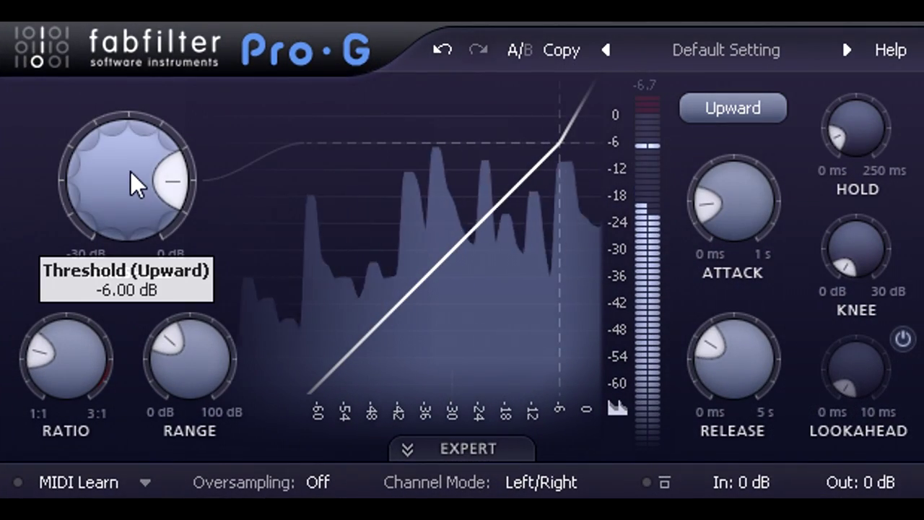
pyautogui.moveTo(134, 190); pyautogui.dragTo(121, 364)
pyautogui.moveTo(758, 229); pyautogui.dragTo(742, 291)
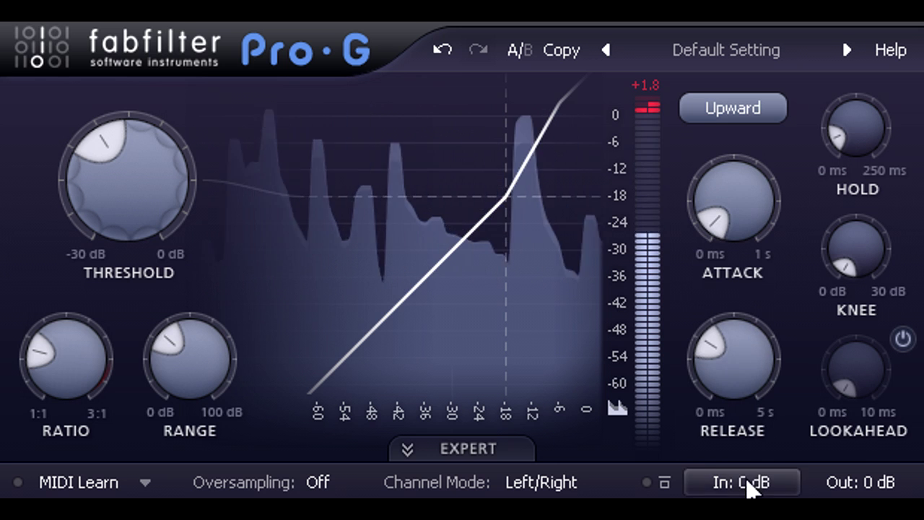
pyautogui.moveTo(748, 485)
pyautogui.moveTo(747, 443); pyautogui.dragTo(748, 484)
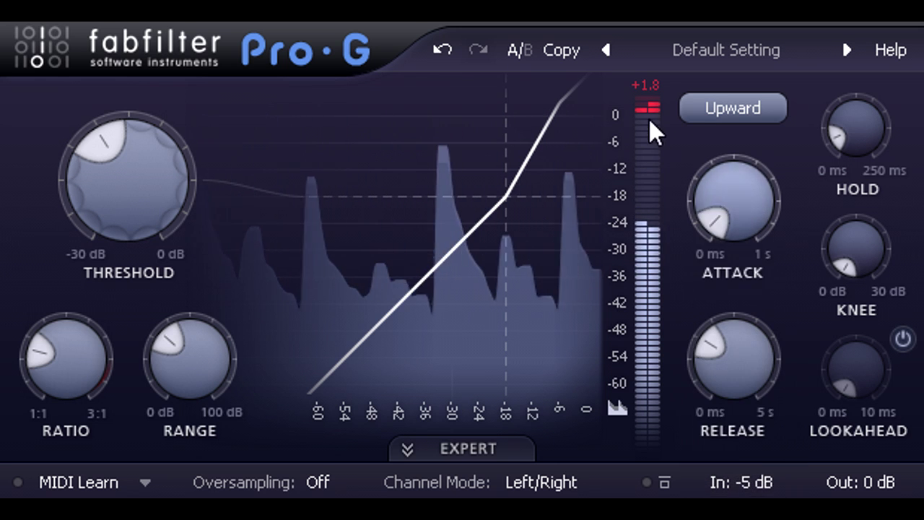
# Finalize range 6.4 dB, release 285 ms, ratio 1.44:1, threshold -20 dB, then bypass to compare
pyautogui.moveTo(200, 381)
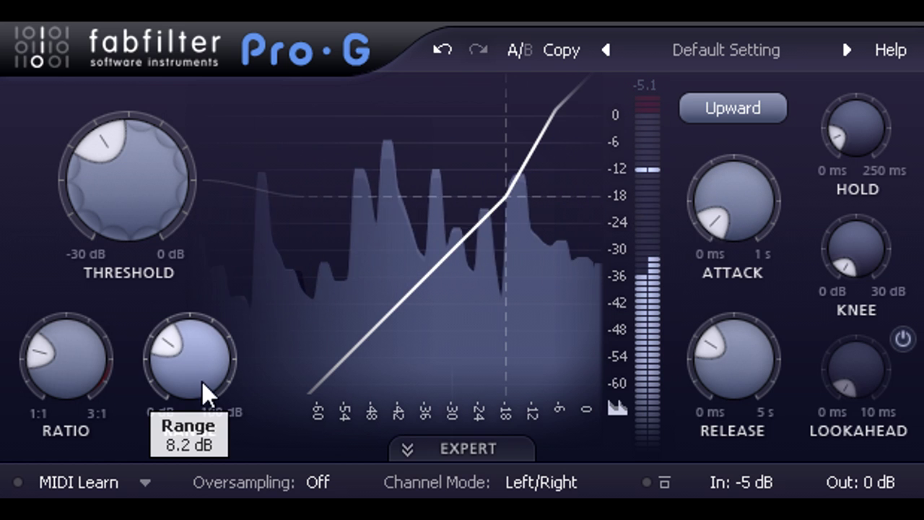
pyautogui.moveTo(200, 382); pyautogui.dragTo(200, 403)
pyautogui.moveTo(728, 333)
pyautogui.moveTo(727, 333); pyautogui.dragTo(730, 281)
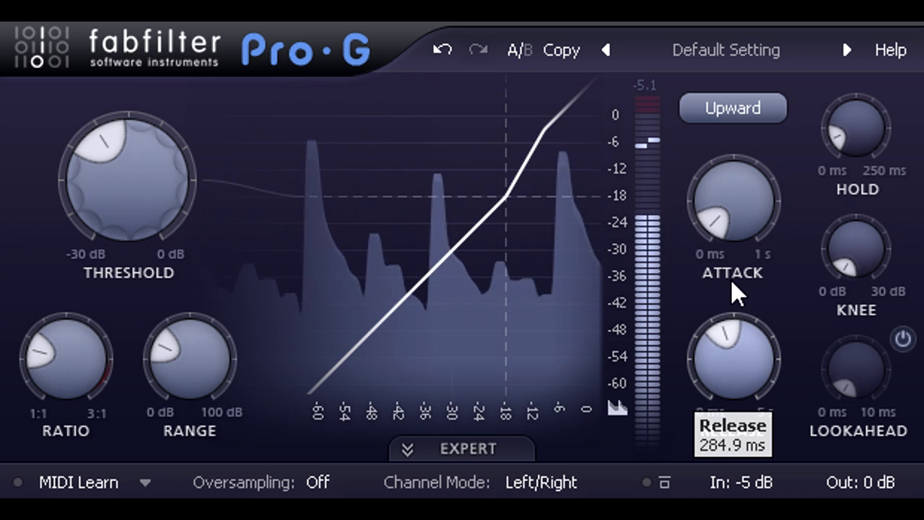
pyautogui.moveTo(75, 362); pyautogui.dragTo(75, 380)
pyautogui.moveTo(178, 192)
pyautogui.moveTo(148, 189); pyautogui.dragTo(146, 224)
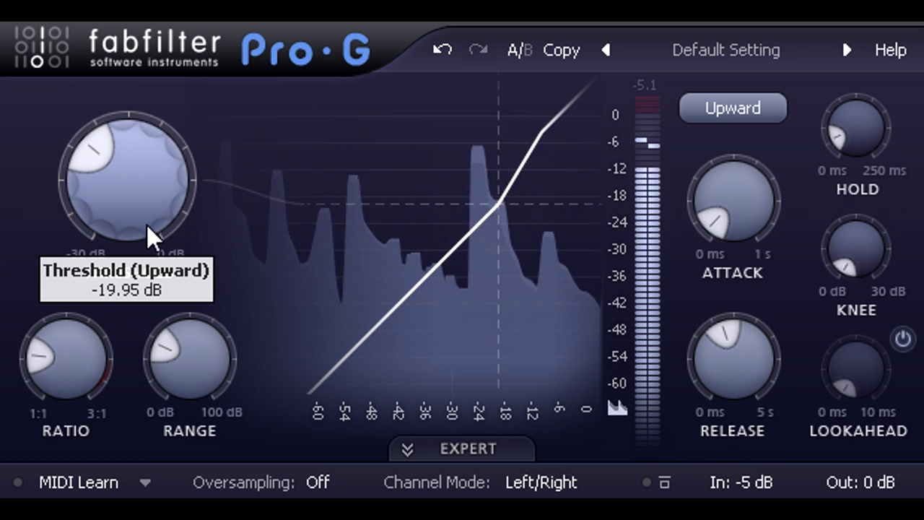
pyautogui.click(656, 481)
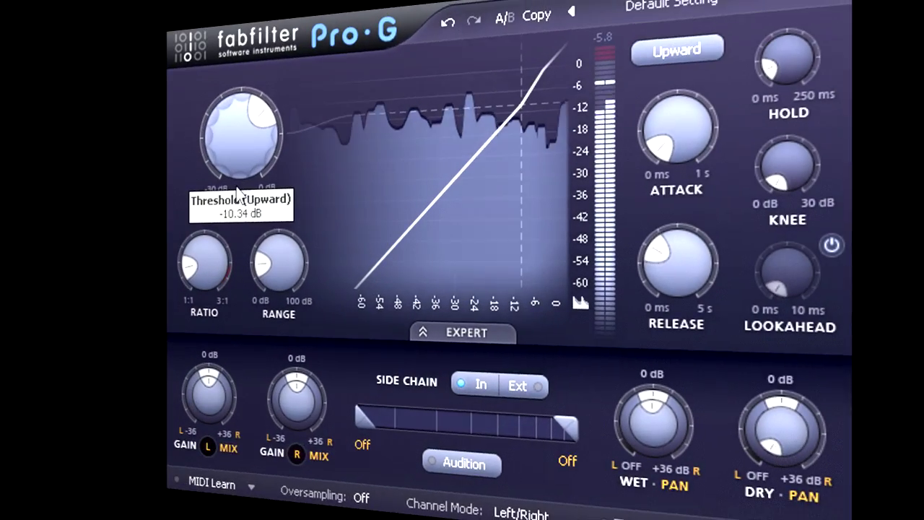
# Lower the threshold to about -12 dB, attack to 0.002 ms and ratio to 1.28:1
pyautogui.moveTo(239, 192); pyautogui.dragTo(207, 212)
pyautogui.moveTo(670, 156)
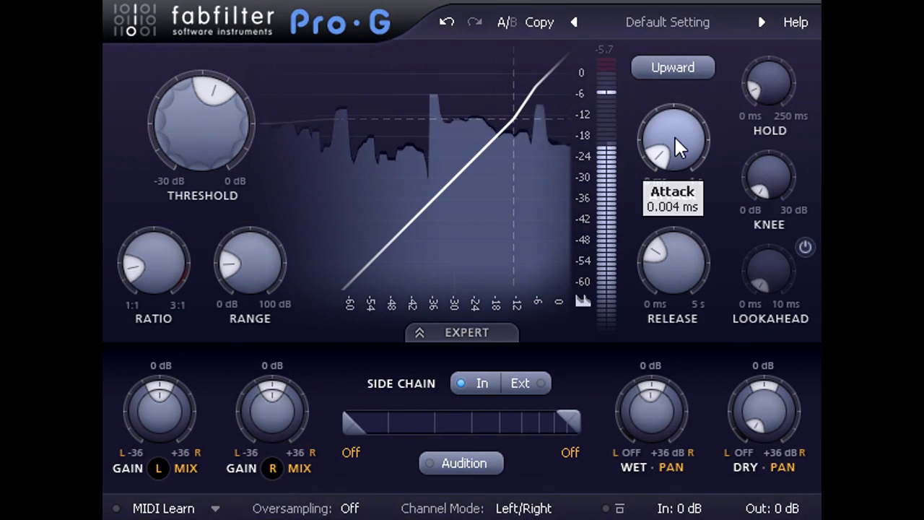
pyautogui.moveTo(674, 138); pyautogui.dragTo(674, 146)
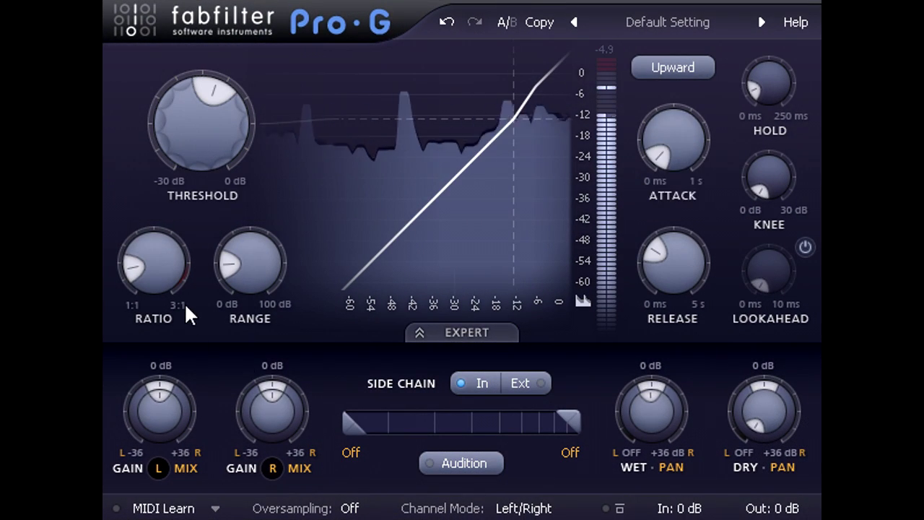
pyautogui.moveTo(172, 262); pyautogui.dragTo(172, 279)
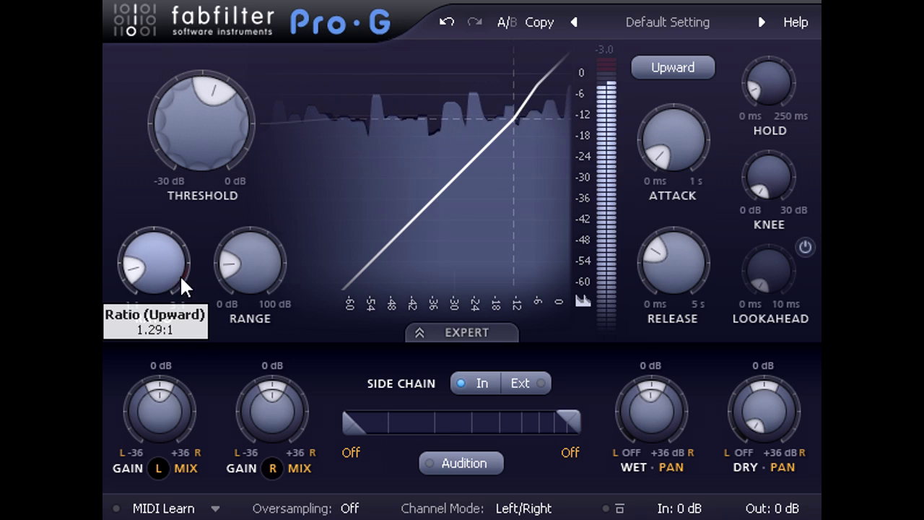
# Drop the threshold to about -14.3 dB, set release to 165 ms, and stop the signal through the gate
pyautogui.moveTo(260, 273)
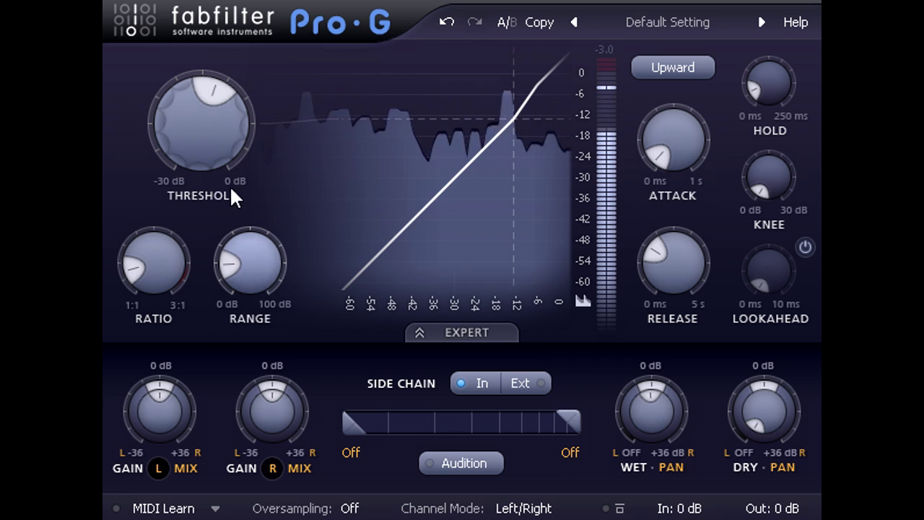
pyautogui.moveTo(202, 130); pyautogui.dragTo(203, 161)
pyautogui.moveTo(677, 266)
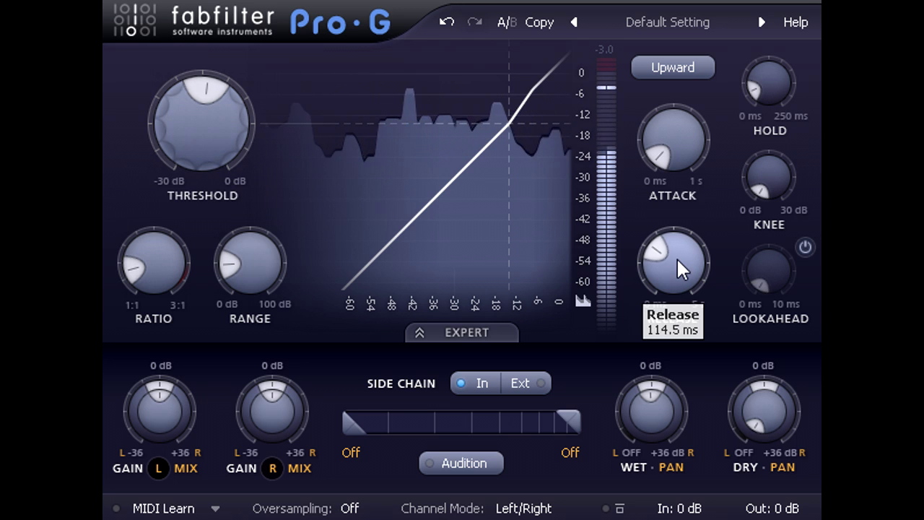
pyautogui.moveTo(677, 238); pyautogui.dragTo(677, 239)
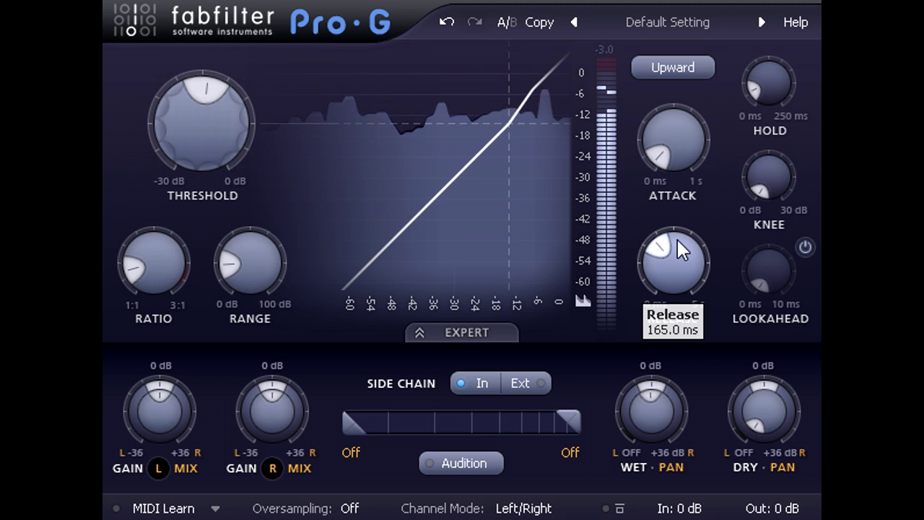
pyautogui.moveTo(651, 413)
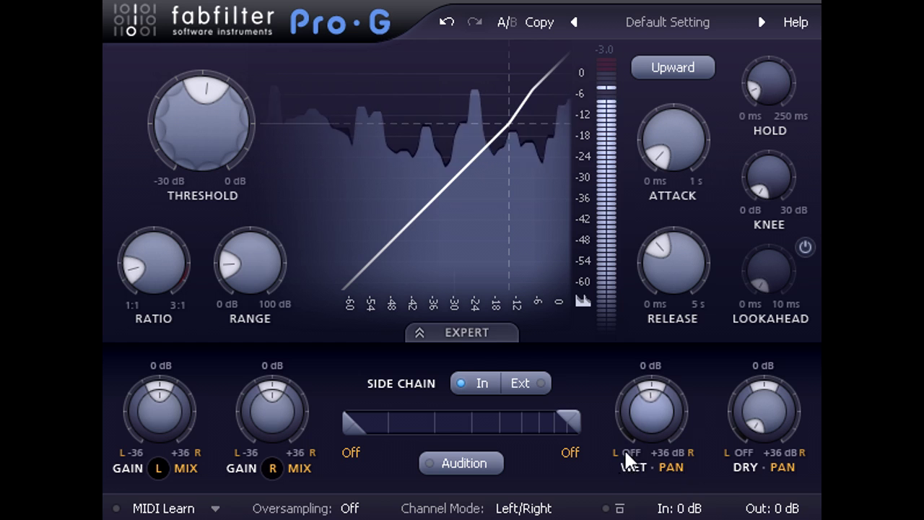
pyautogui.click(618, 510)
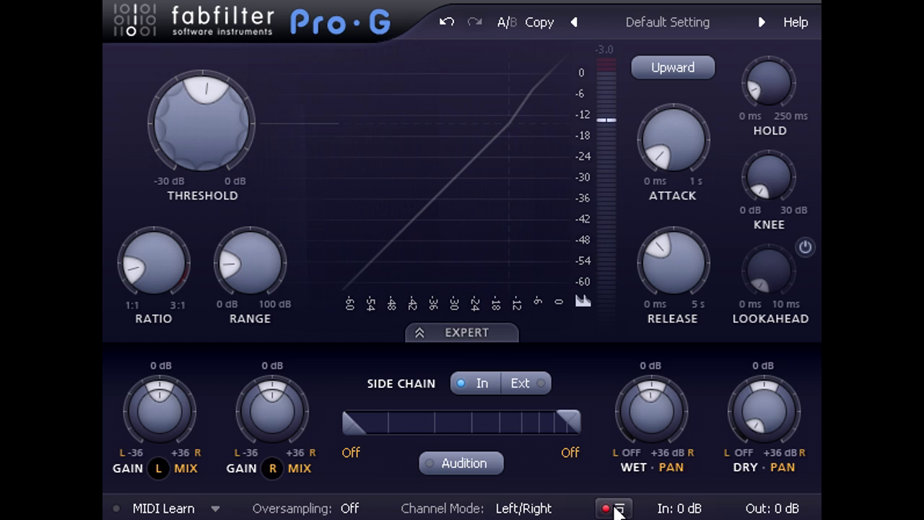
# Restore the signal through the gate and reset the right side-chain level from -36 dB to 0 dB
pyautogui.click(619, 510)
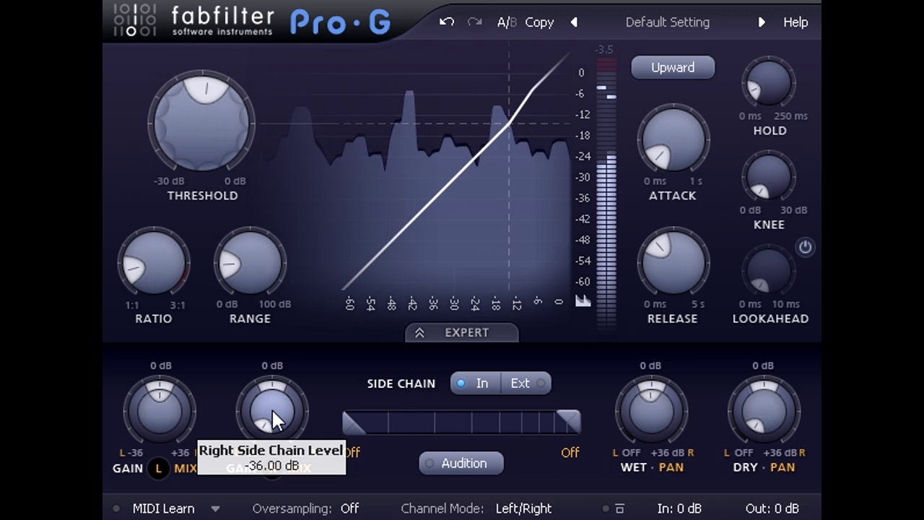
pyautogui.moveTo(271, 408); pyautogui.dragTo(272, 301)
pyautogui.moveTo(278, 217); pyautogui.dragTo(282, 175)
pyautogui.doubleClick(273, 406)
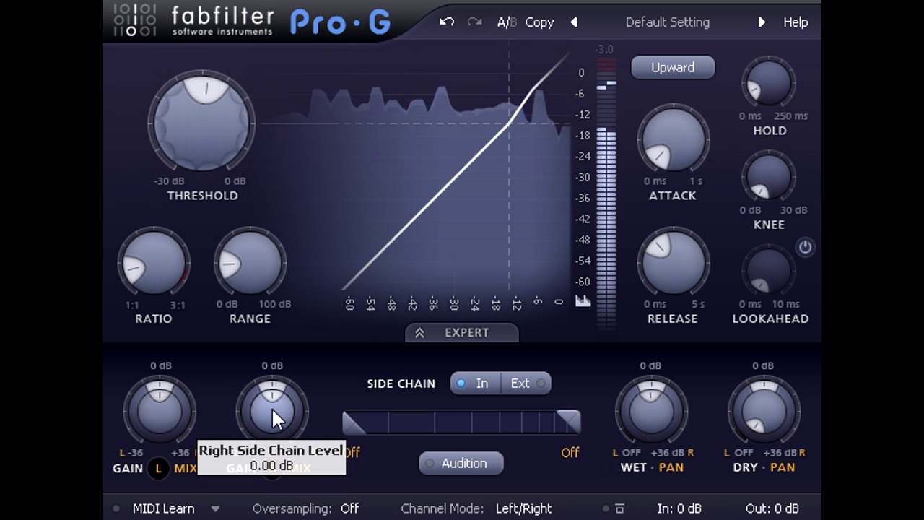
# Nudge the left side-chain mix slightly negative and push the right mix up to 1.000
pyautogui.moveTo(249, 393); pyautogui.dragTo(251, 333)
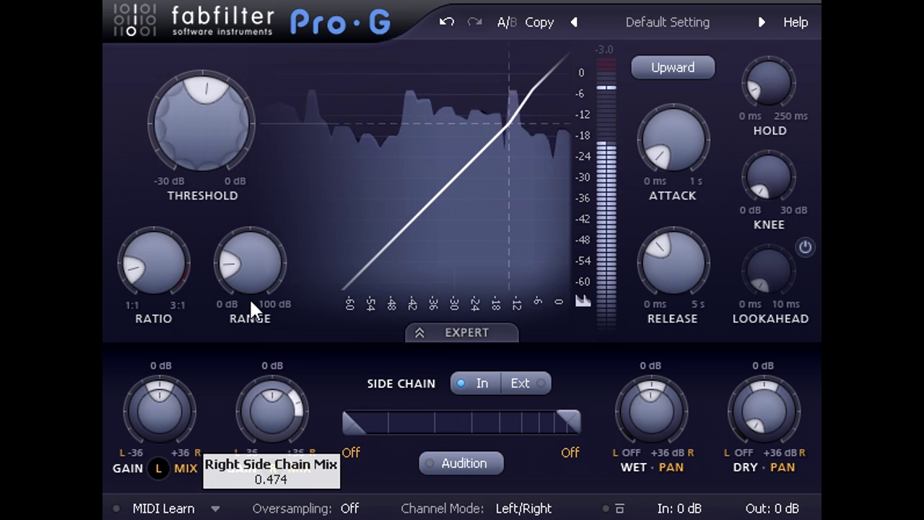
pyautogui.moveTo(253, 376)
pyautogui.mouseDown()
pyautogui.moveTo(254, 426)
pyautogui.moveTo(249, 384)
pyautogui.mouseUp()
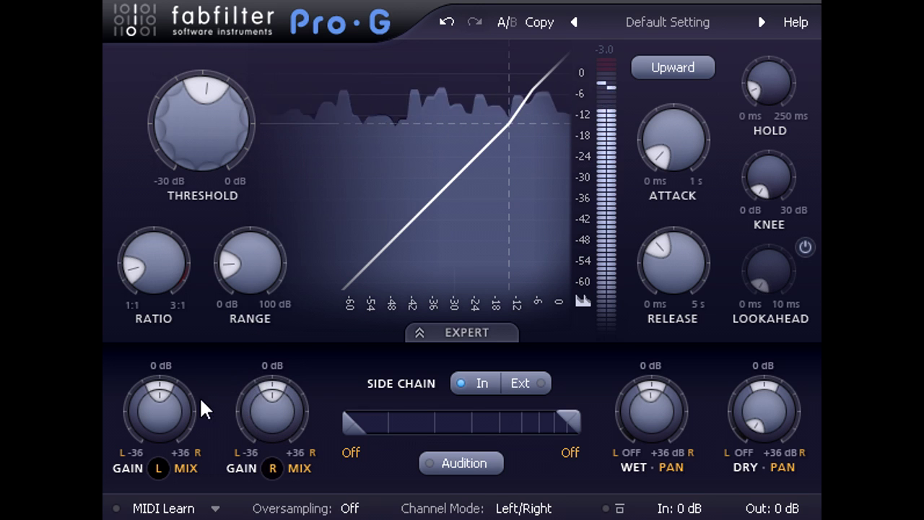
pyautogui.moveTo(184, 396)
pyautogui.mouseDown()
pyautogui.moveTo(186, 426)
pyautogui.moveTo(187, 391)
pyautogui.mouseUp()
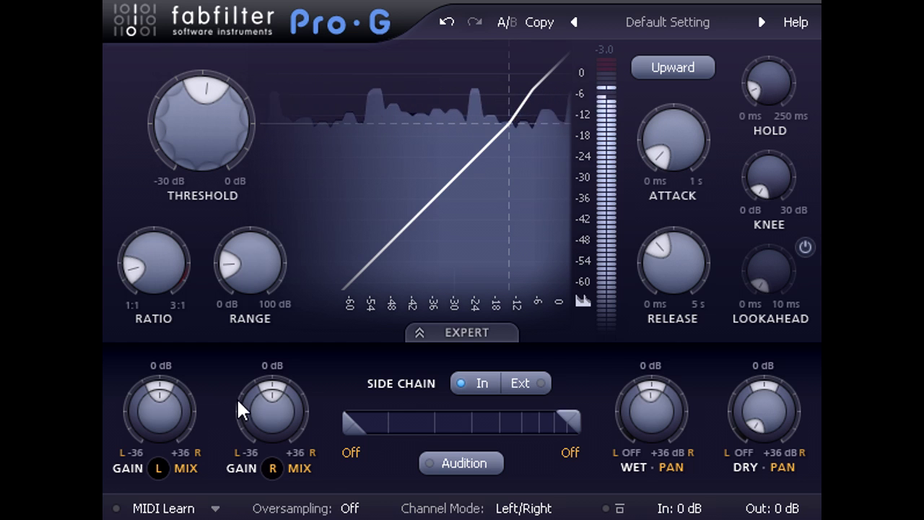
pyautogui.moveTo(244, 400); pyautogui.dragTo(249, 352)
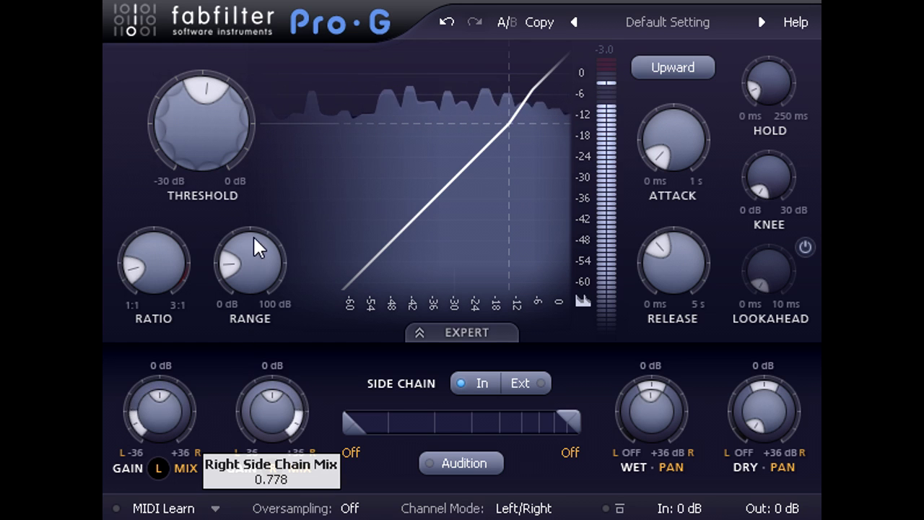
pyautogui.moveTo(263, 202); pyautogui.dragTo(264, 190)
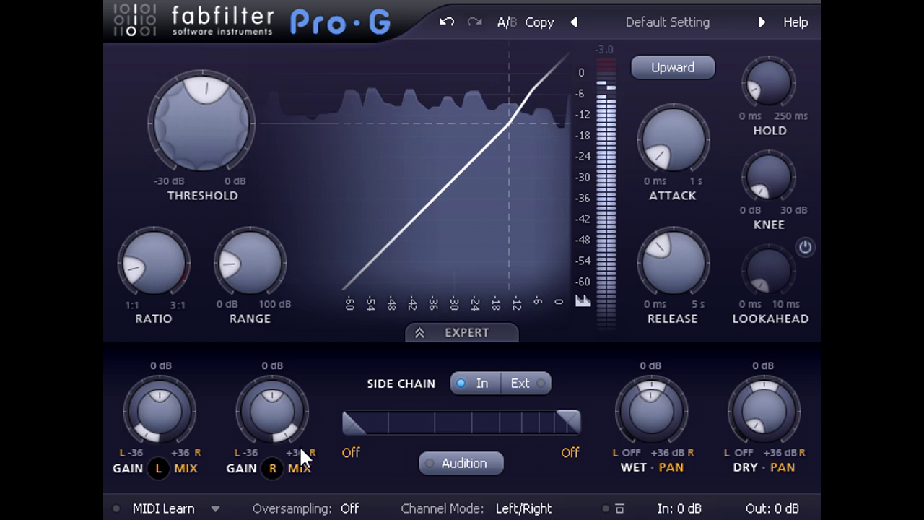
# Choose Mid/Side mode, drop Side level to -36 dB, boost Mid to about +7 dB, set Mid mix to -1.000
pyautogui.click(528, 506)
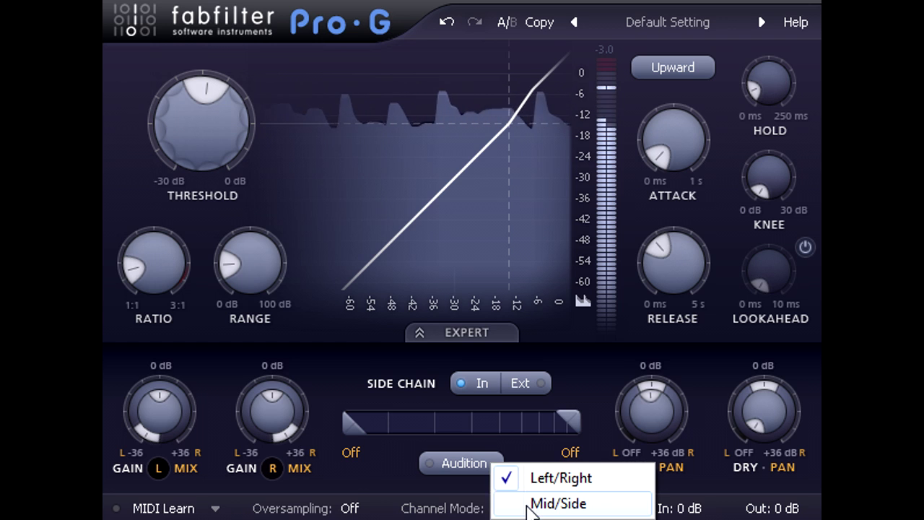
pyautogui.click(596, 504)
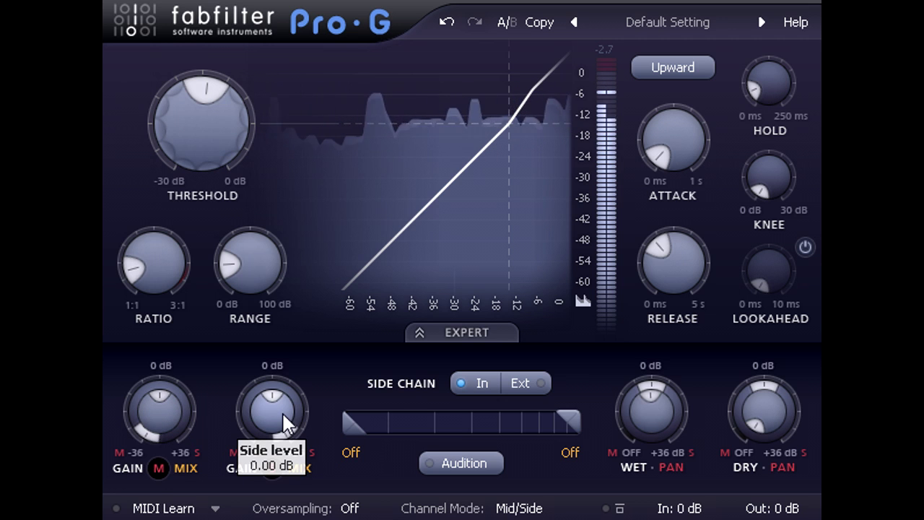
pyautogui.moveTo(282, 411); pyautogui.dragTo(282, 451)
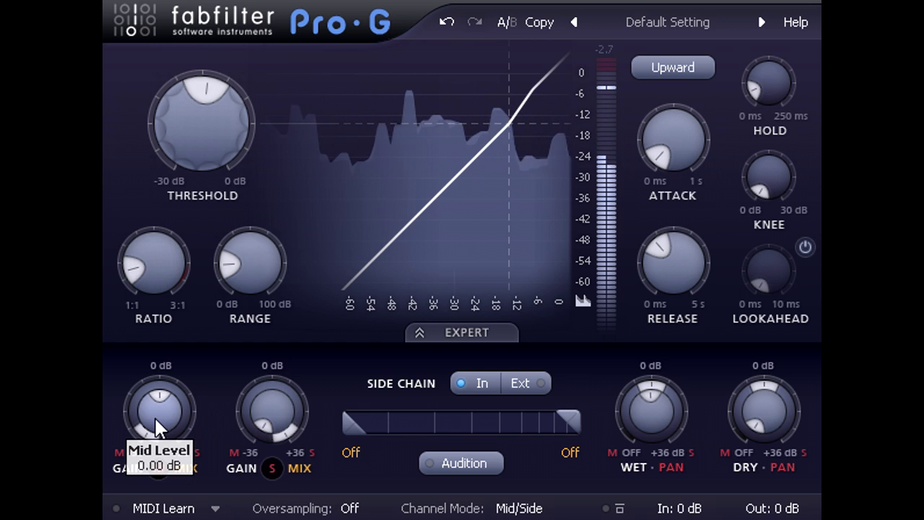
pyautogui.moveTo(159, 374)
pyautogui.mouseDown()
pyautogui.moveTo(161, 355)
pyautogui.moveTo(164, 379)
pyautogui.mouseUp()
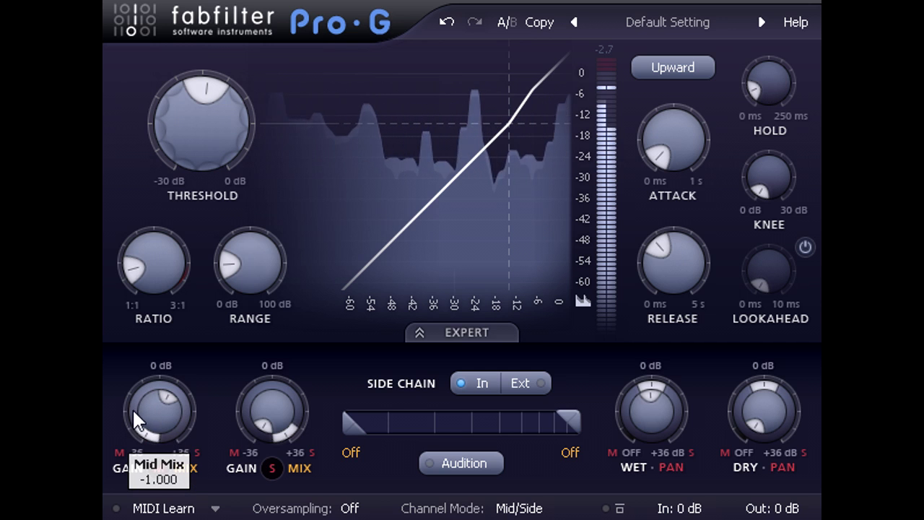
pyautogui.moveTo(132, 414); pyautogui.dragTo(132, 433)
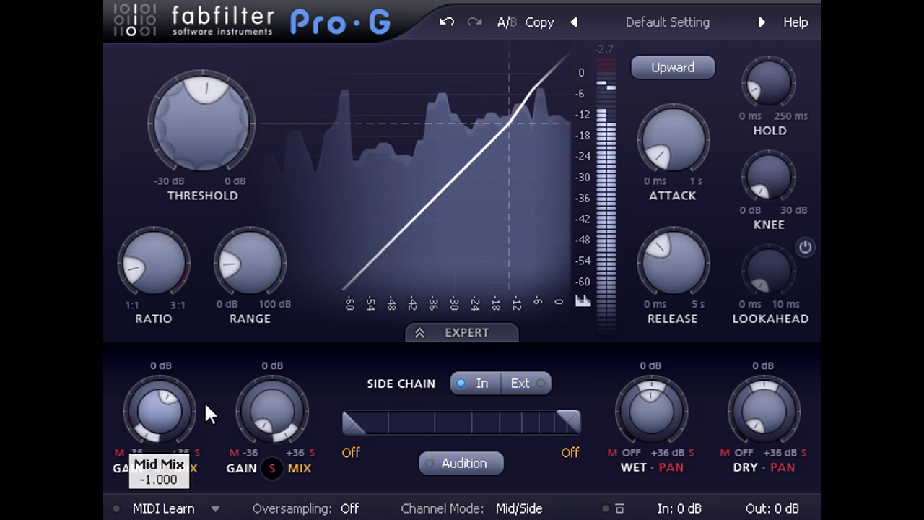
# Reset Side level to 0 dB, turn Mid fully down and raise Side to about +5 dB
pyautogui.doubleClick(268, 418)
pyautogui.moveTo(157, 427); pyautogui.dragTo(161, 406)
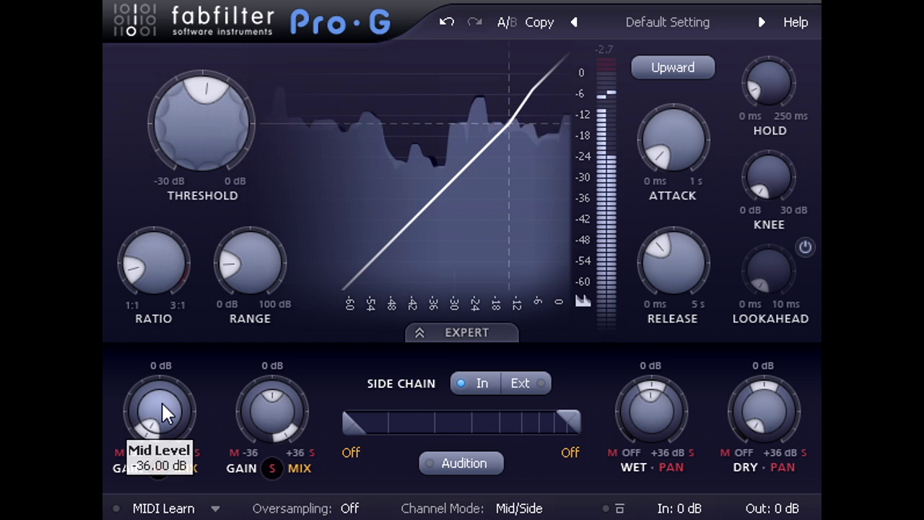
pyautogui.moveTo(268, 410); pyautogui.dragTo(269, 376)
# Widen the range, set ratio near 2:1, lower threshold to about -28 dB and Side mix to -0.5
pyautogui.scroll(2, 165, 247)
pyautogui.moveTo(244, 248); pyautogui.dragTo(164, 240)
pyautogui.moveTo(160, 205); pyautogui.dragTo(160, 210)
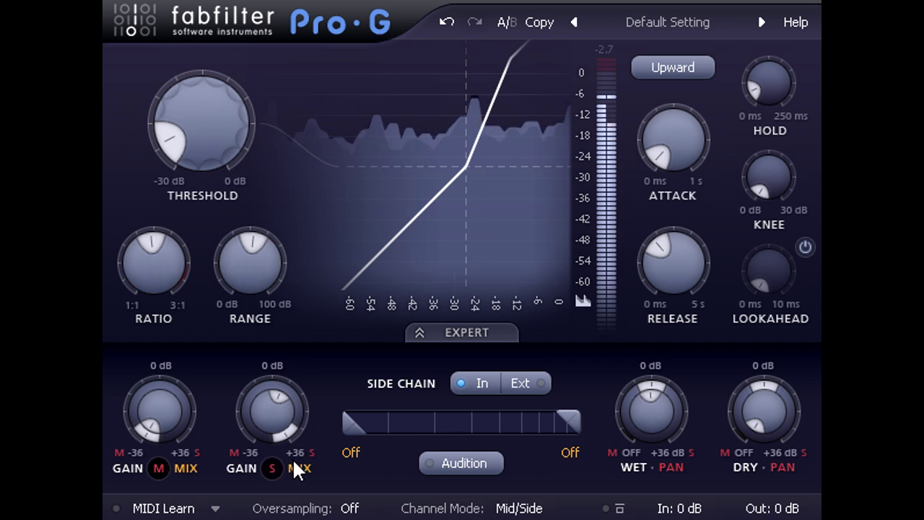
pyautogui.moveTo(292, 431)
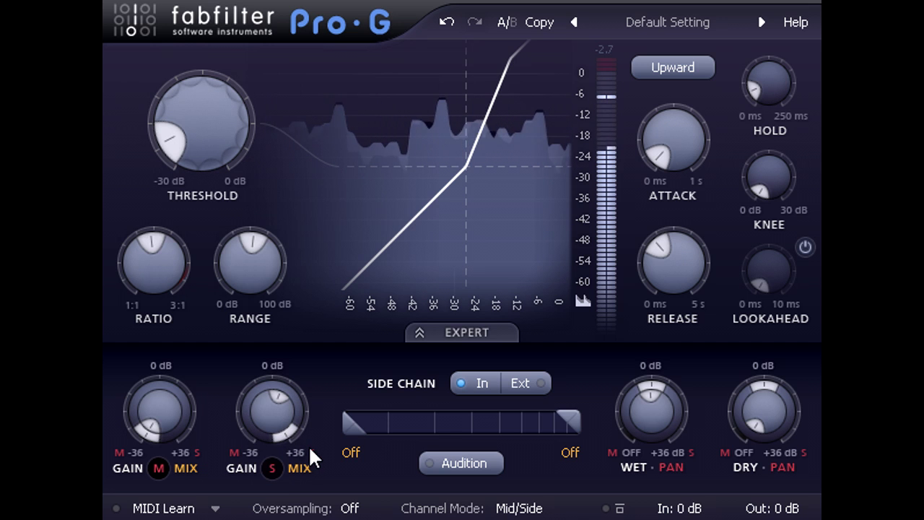
pyautogui.moveTo(225, 159)
pyautogui.mouseDown()
pyautogui.moveTo(222, 128)
pyautogui.moveTo(221, 153)
pyautogui.moveTo(222, 144)
pyautogui.mouseUp()
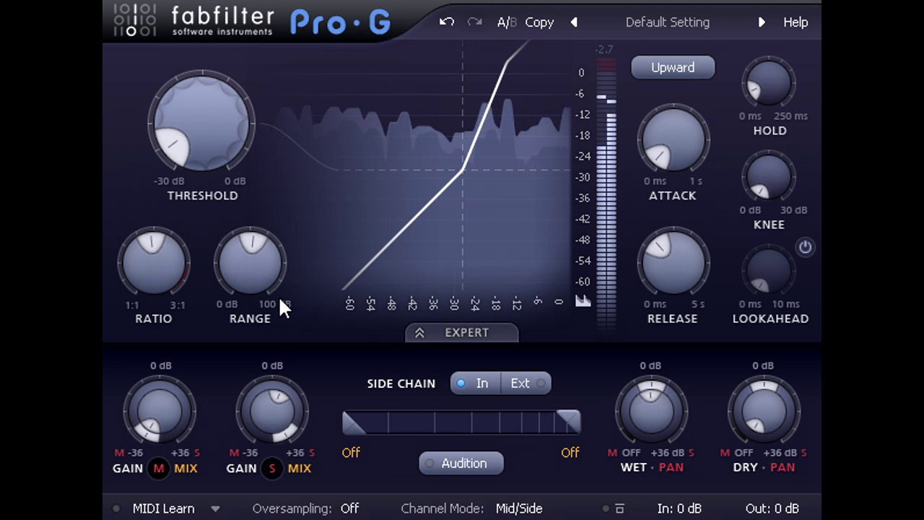
pyautogui.moveTo(252, 391); pyautogui.dragTo(260, 509)
# Set upward ratio 1.69:1, range 8 dB, release about 400 ms and hold about 22.36 ms
pyautogui.moveTo(174, 294); pyautogui.dragTo(160, 343)
pyautogui.moveTo(246, 252); pyautogui.dragTo(251, 367)
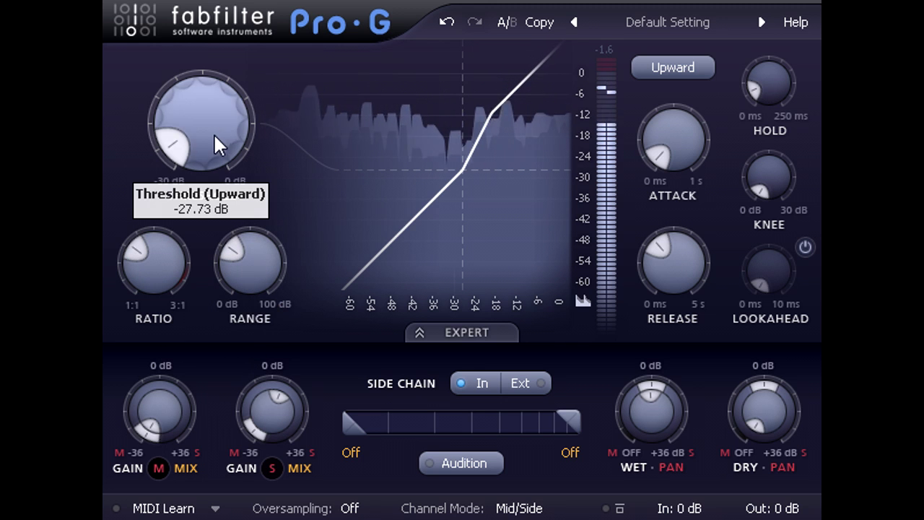
pyautogui.moveTo(213, 132); pyautogui.dragTo(228, 41)
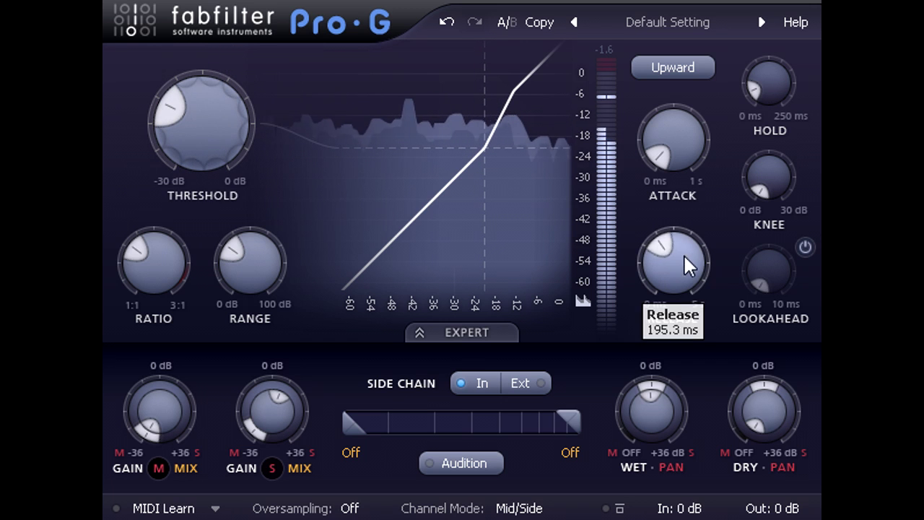
pyautogui.moveTo(685, 246); pyautogui.dragTo(686, 232)
pyautogui.moveTo(757, 82); pyautogui.dragTo(786, 3)
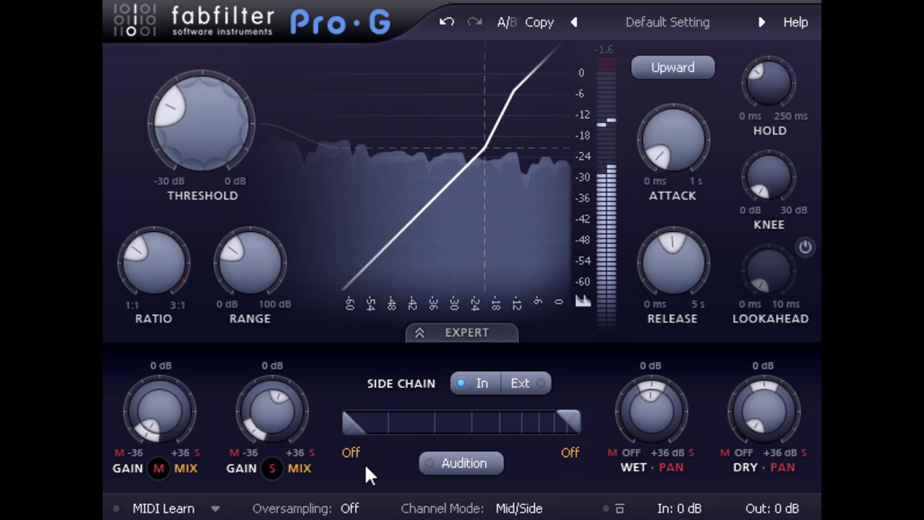
# Try 4x oversampling, then set oversampling back to Off
pyautogui.click(361, 507)
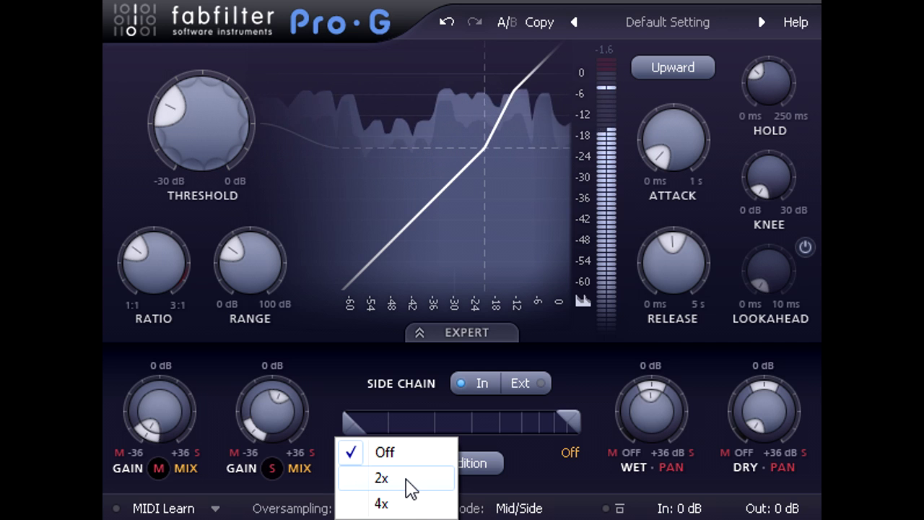
pyautogui.click(408, 503)
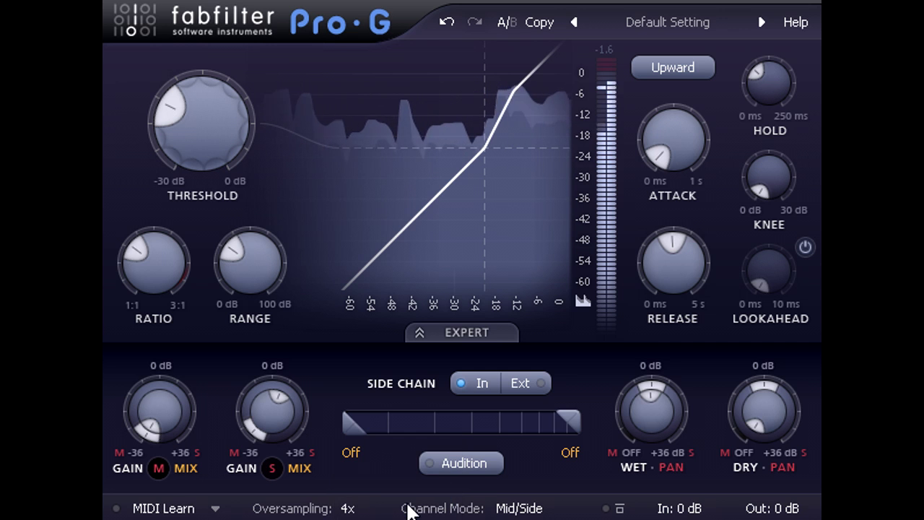
pyautogui.click(370, 507)
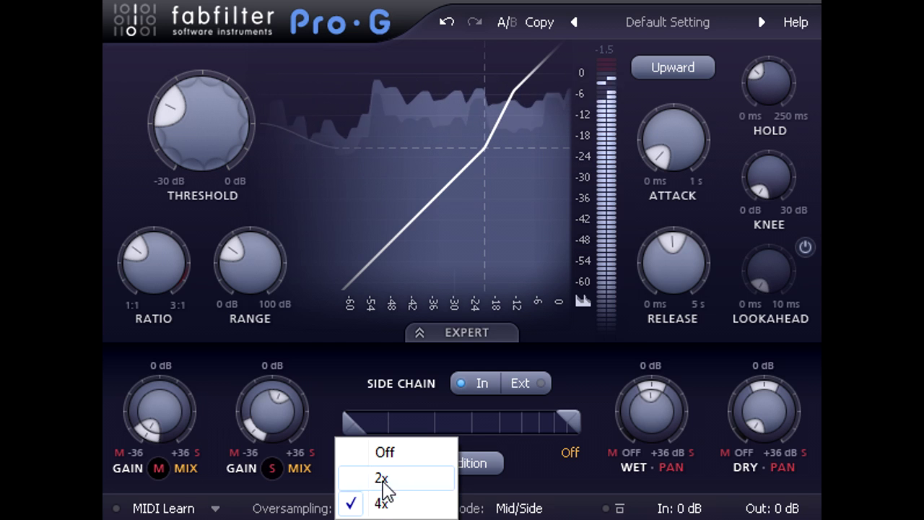
pyautogui.click(403, 453)
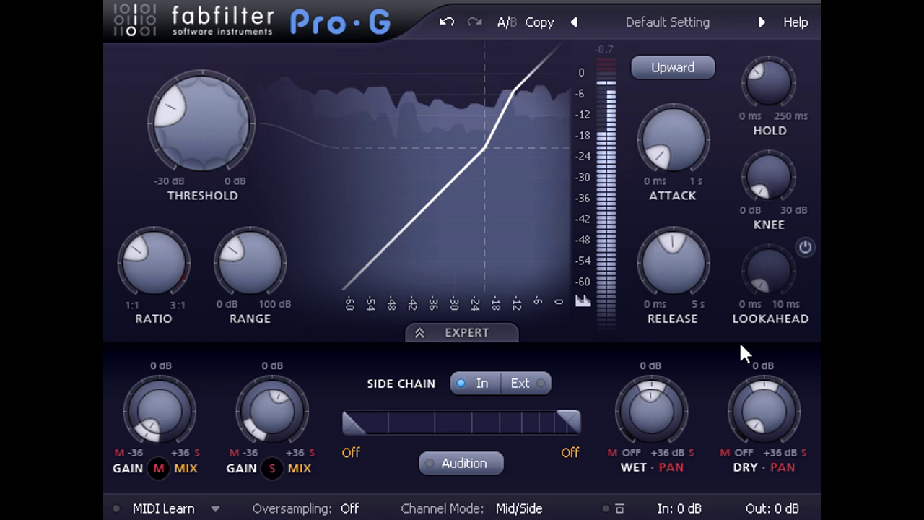
# Turn on Show Interactive Help Hints from the Help menu
pyautogui.click(797, 21)
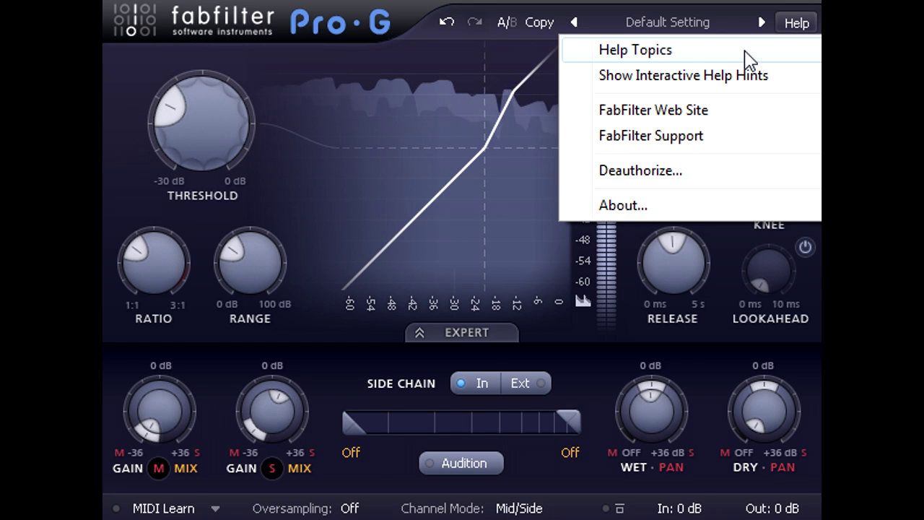
pyautogui.click(727, 78)
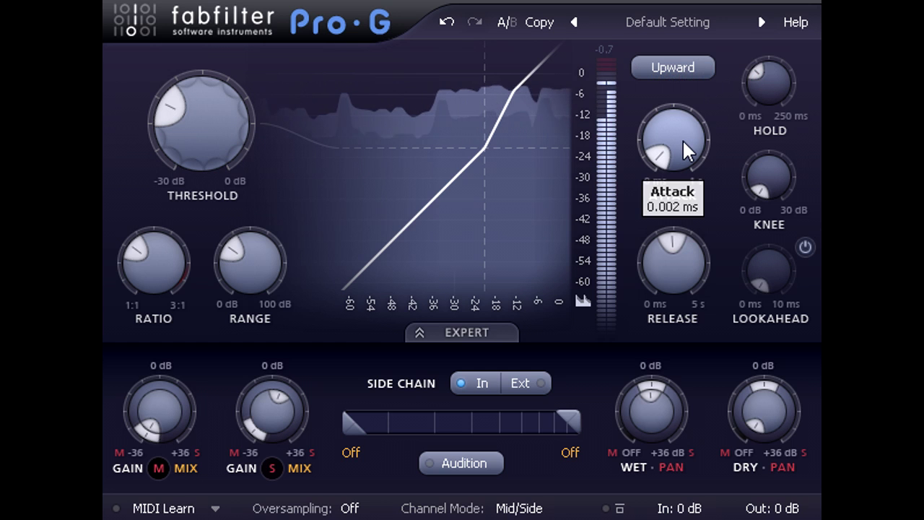
pyautogui.moveTo(682, 141)
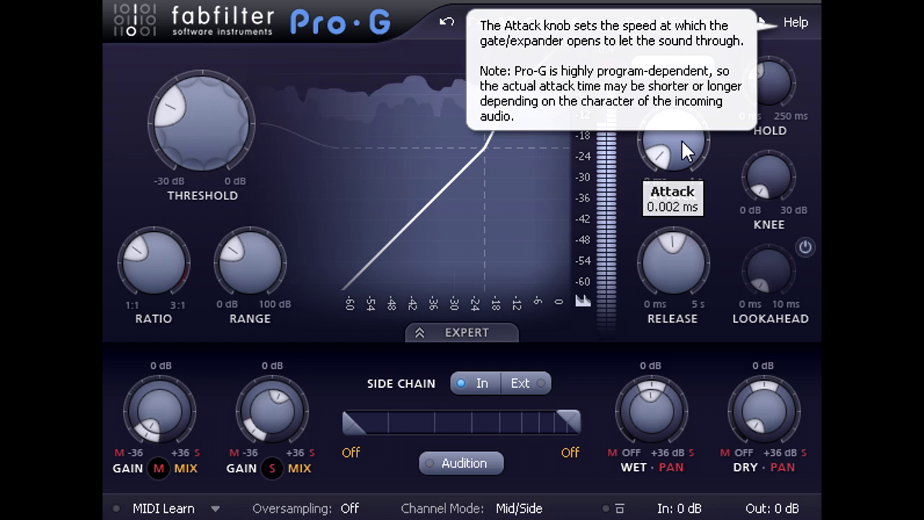